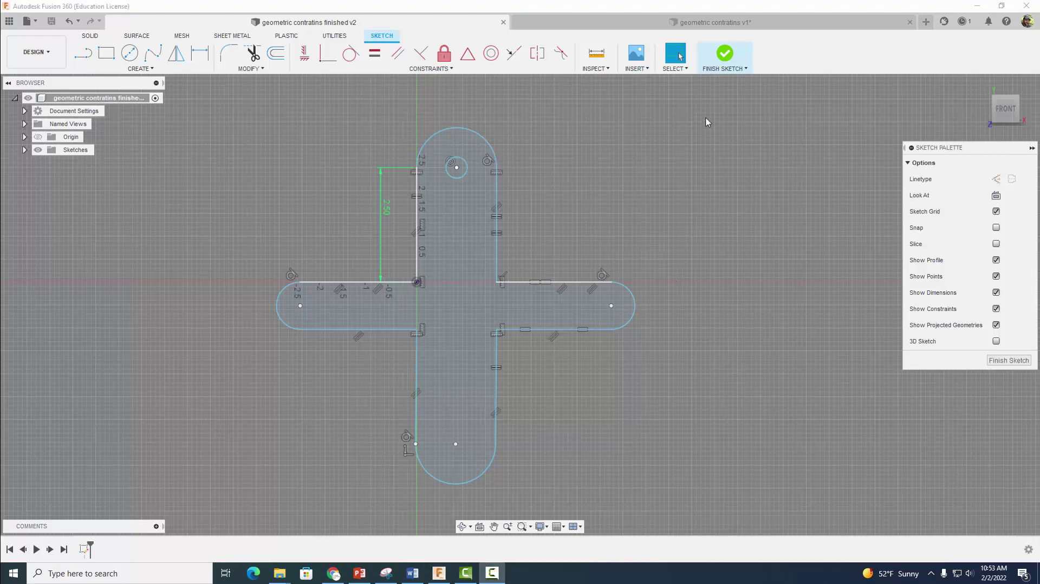
Switch to the 'geometric contratins v3' document that holds the rough, unconstrained sketch
left_click(693, 23)
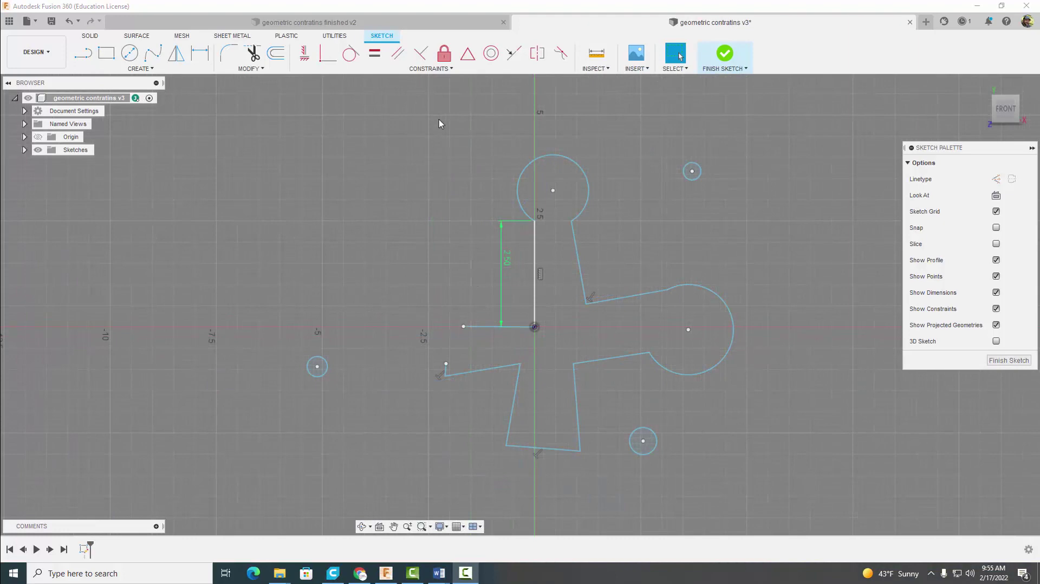
left_click(721, 57)
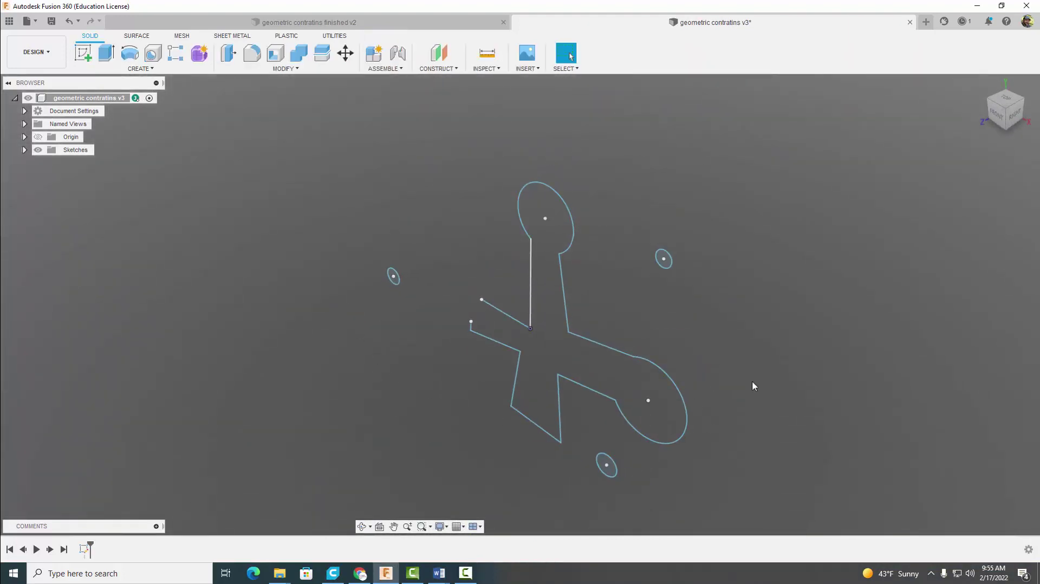
right_click(84, 549)
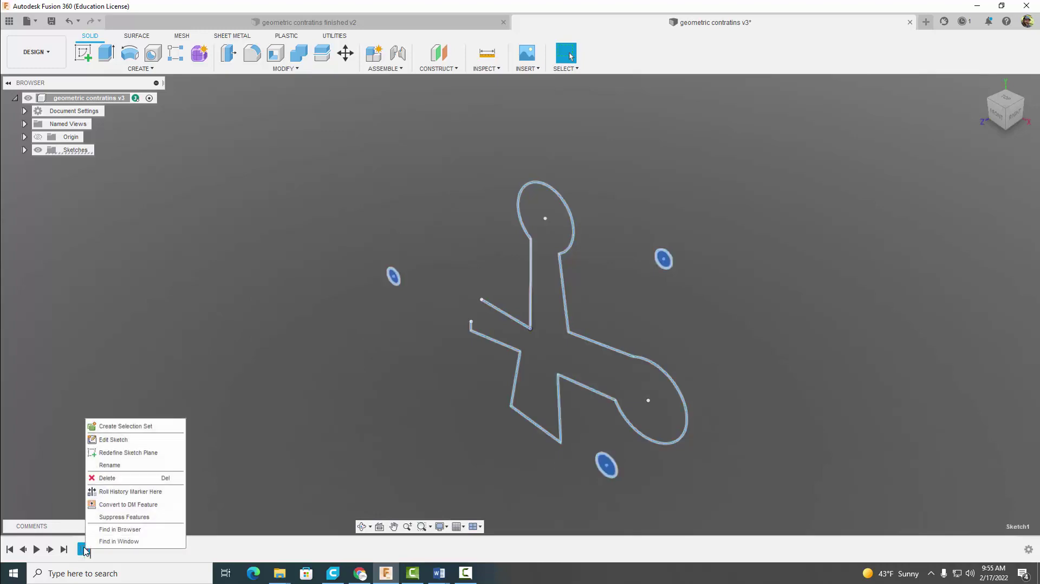
left_click(113, 439)
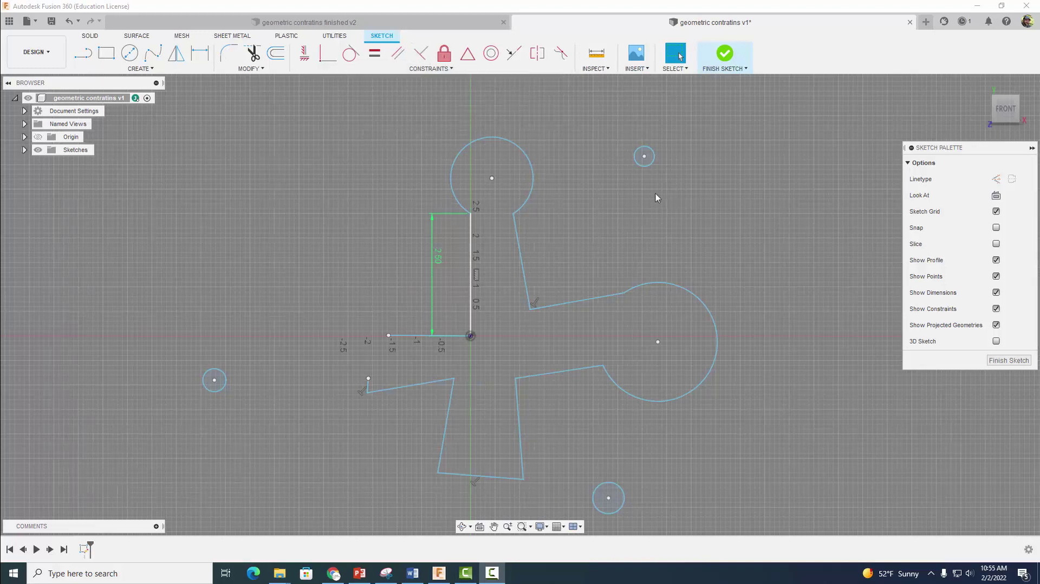
Make the top arm's slanted right side parallel to its left vertical side and equal in length
left_click(398, 56)
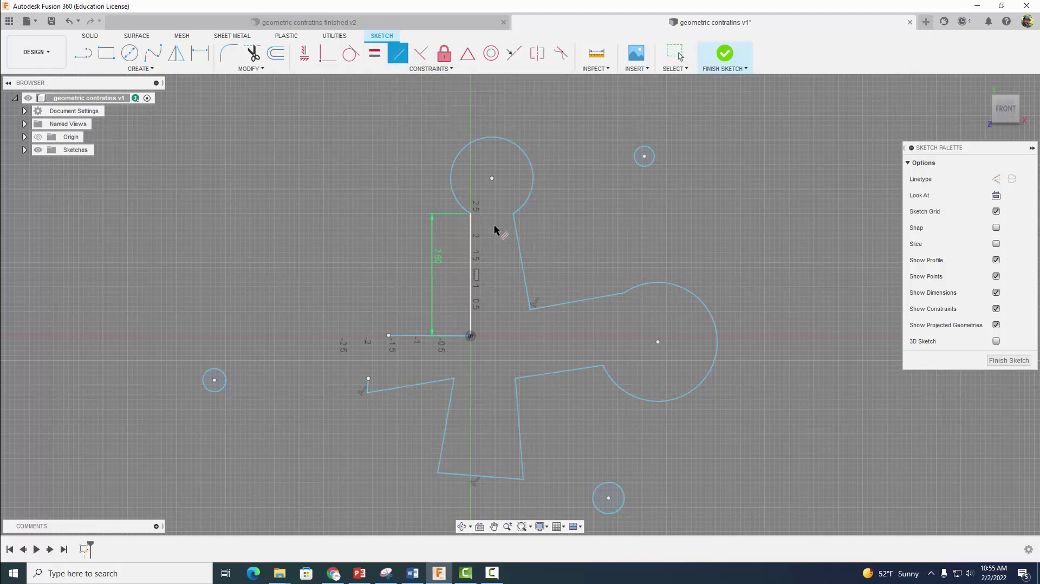
left_click(518, 235)
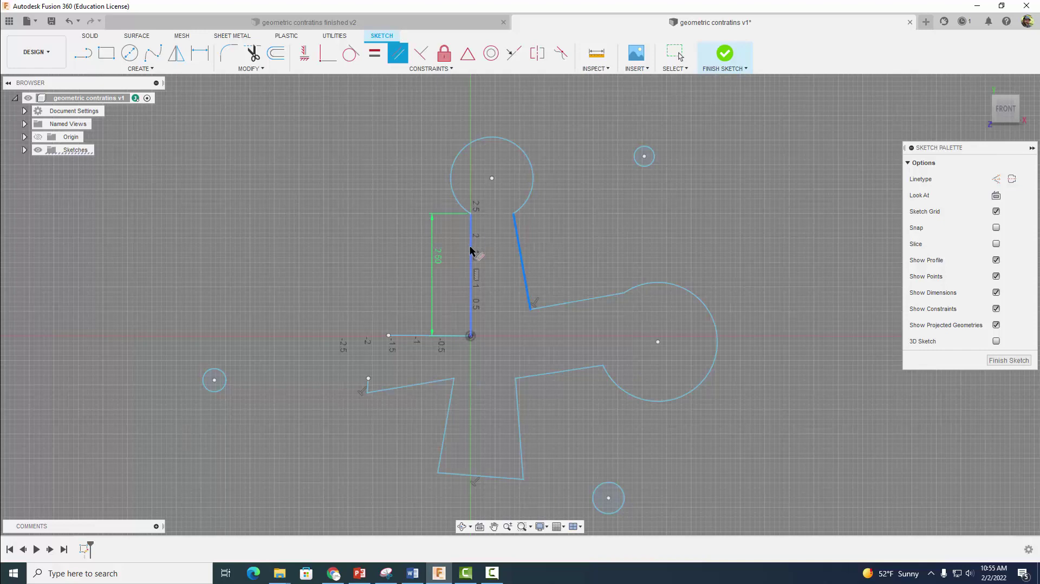
left_click(471, 250)
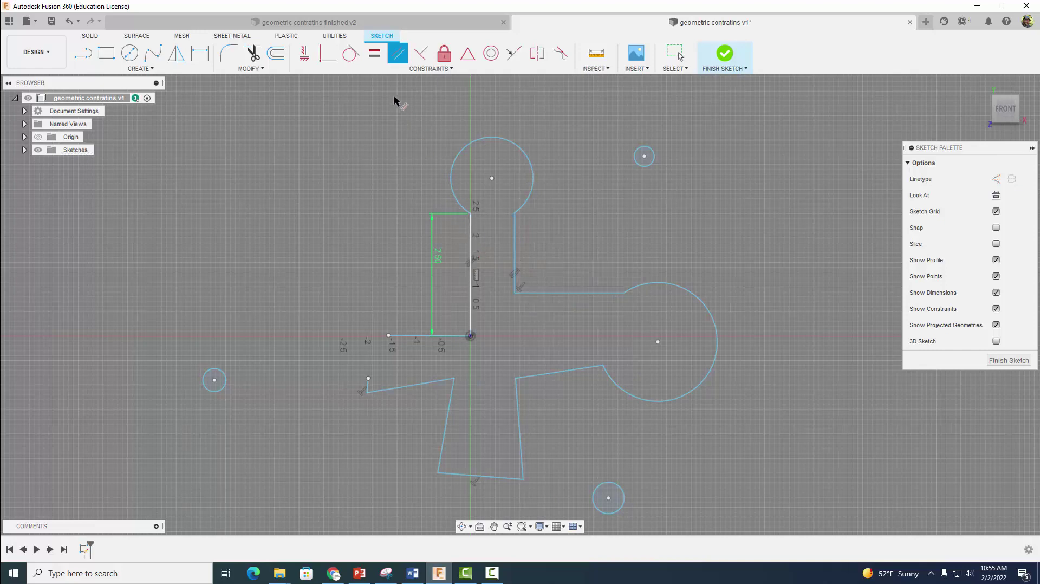
left_click(375, 56)
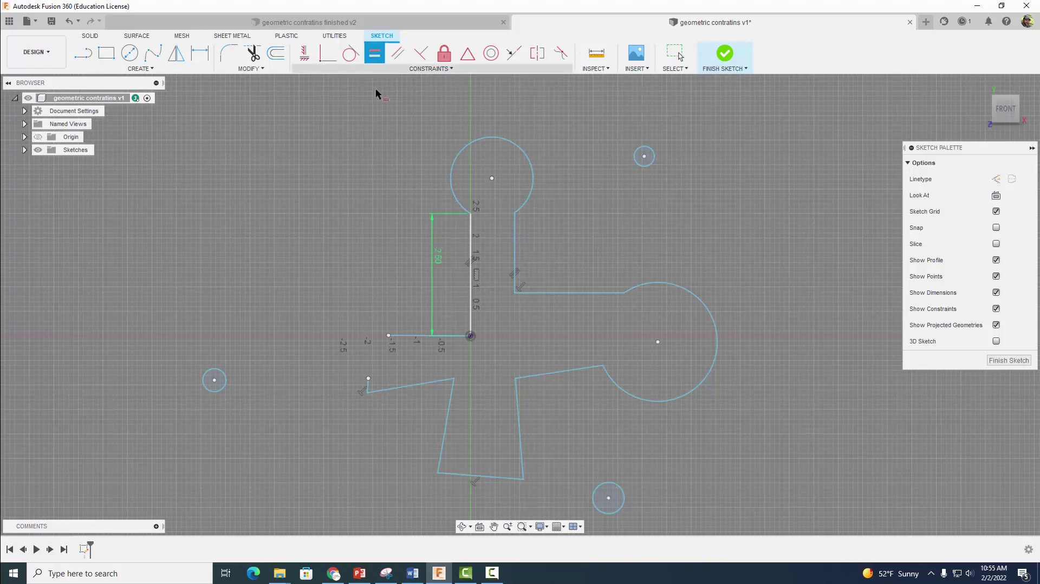
left_click(516, 236)
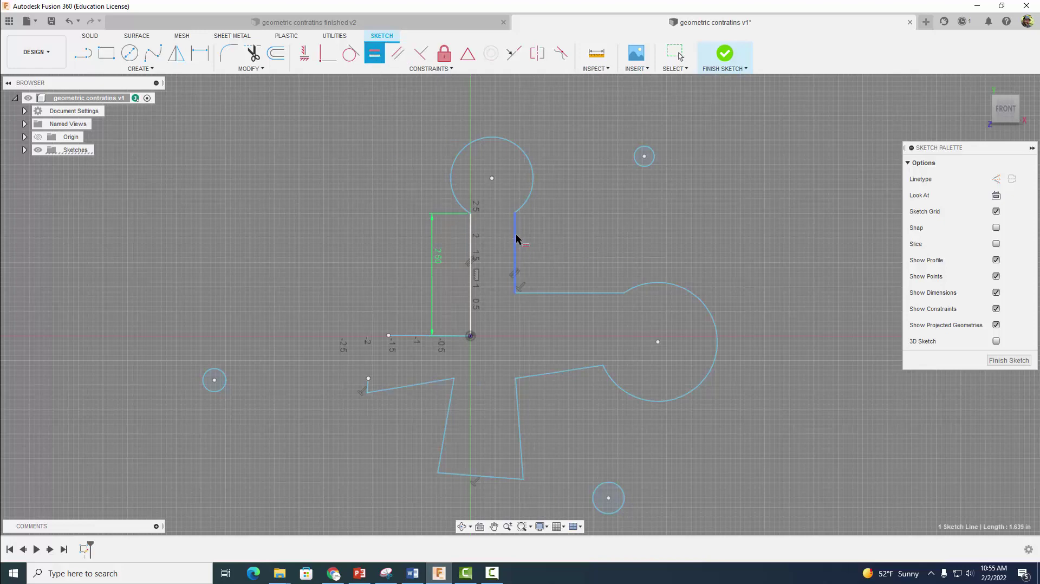
left_click(470, 256)
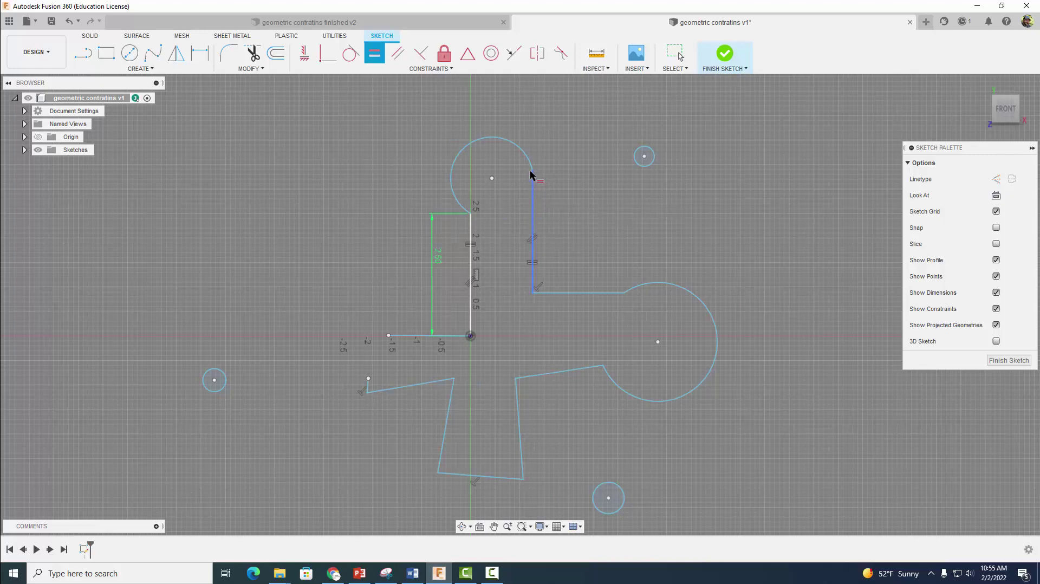
Level the top circle's right endpoint horizontally with the top of the left vertical line
left_click(304, 54)
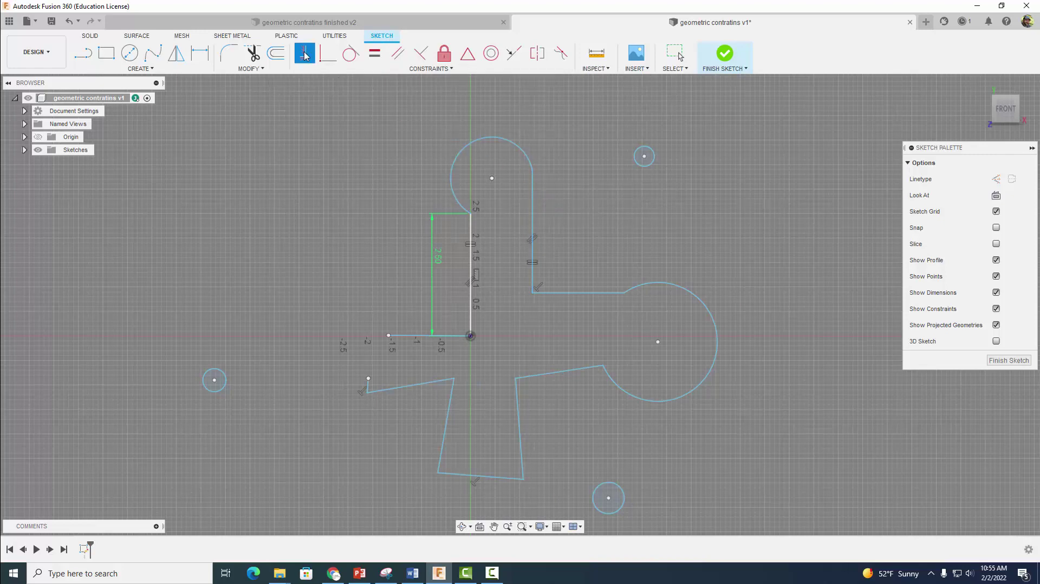
left_click(531, 172)
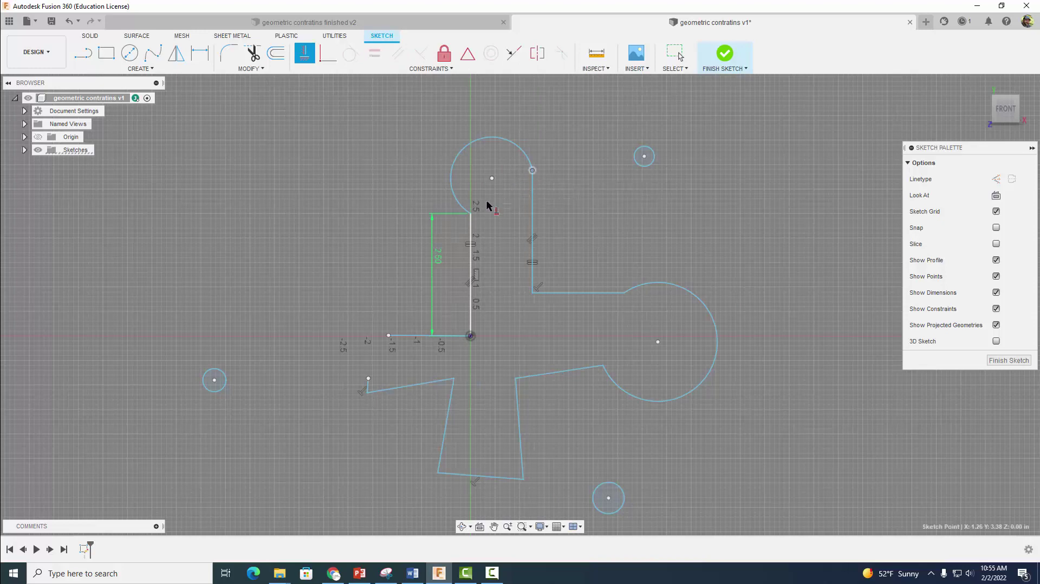
left_click(471, 214)
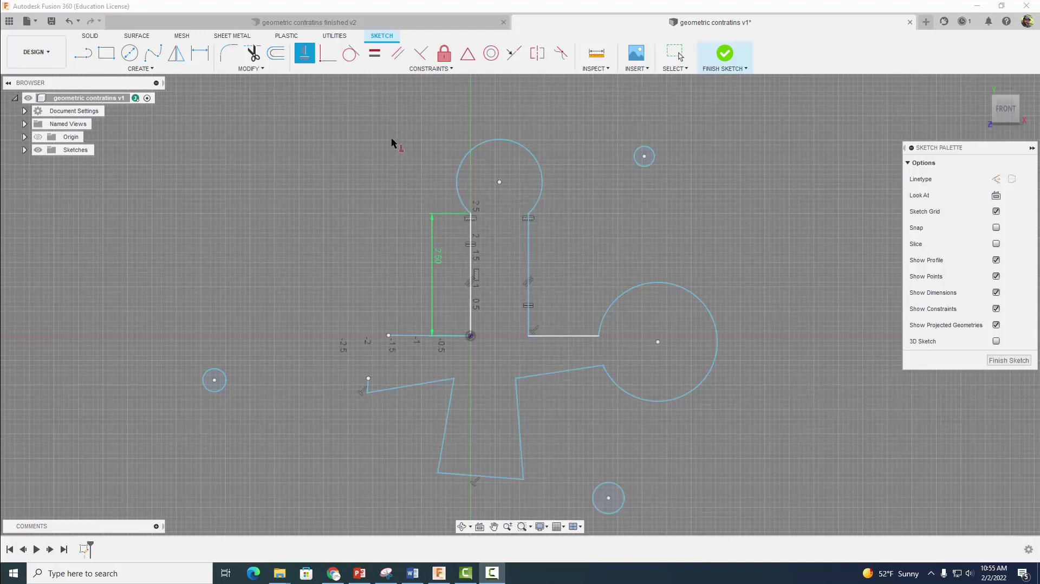
Align the right arm's lower edge so its left end sits vertically beneath the upper edge's corner
left_click(395, 55)
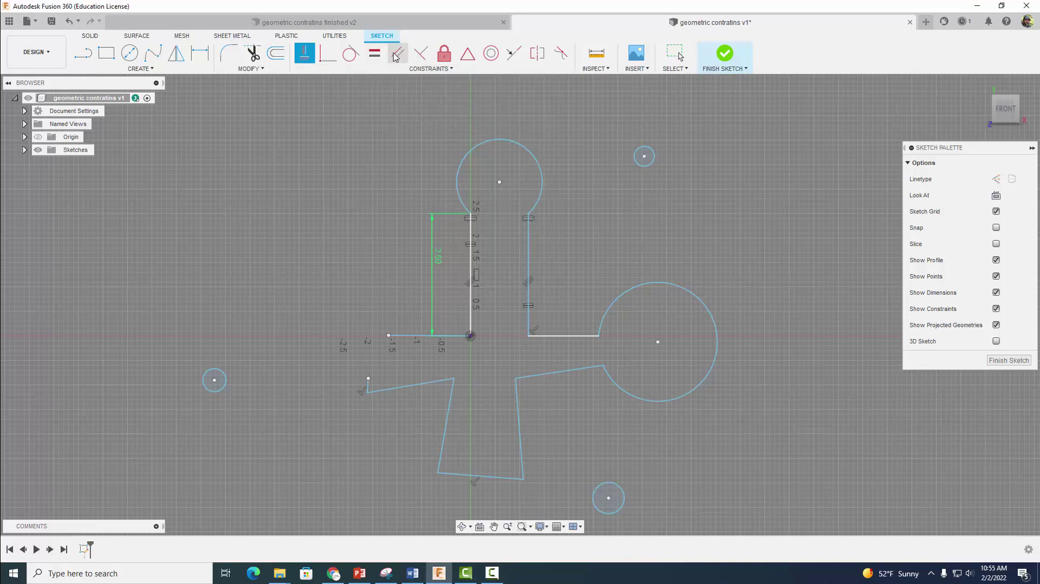
left_click(564, 337)
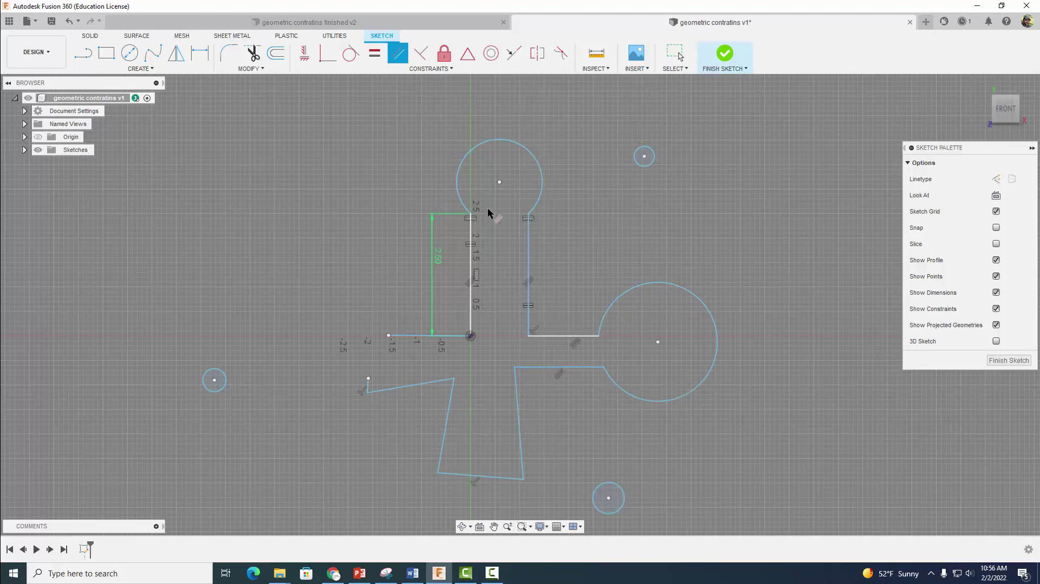
left_click(305, 54)
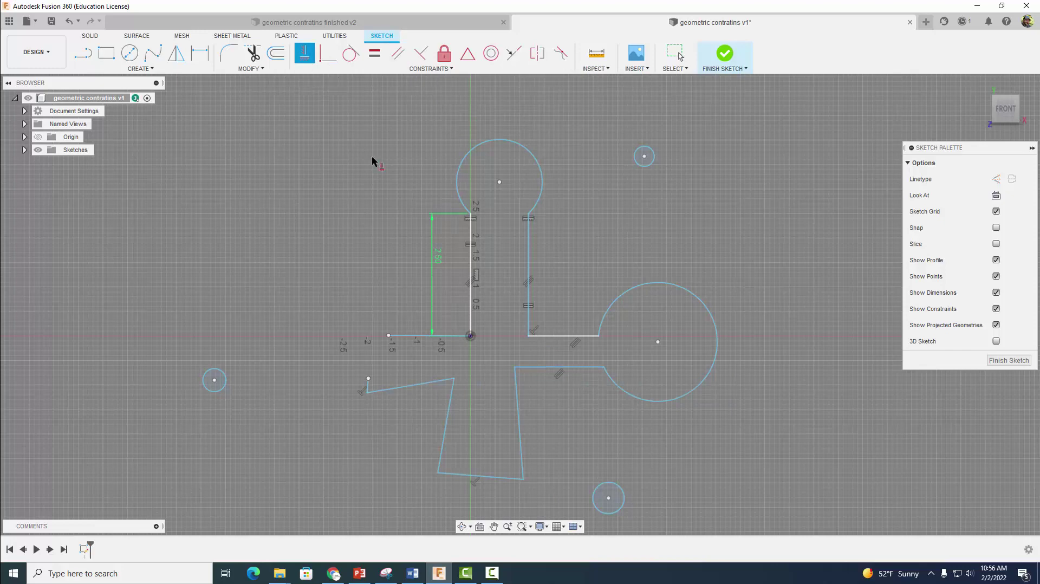
left_click(515, 367)
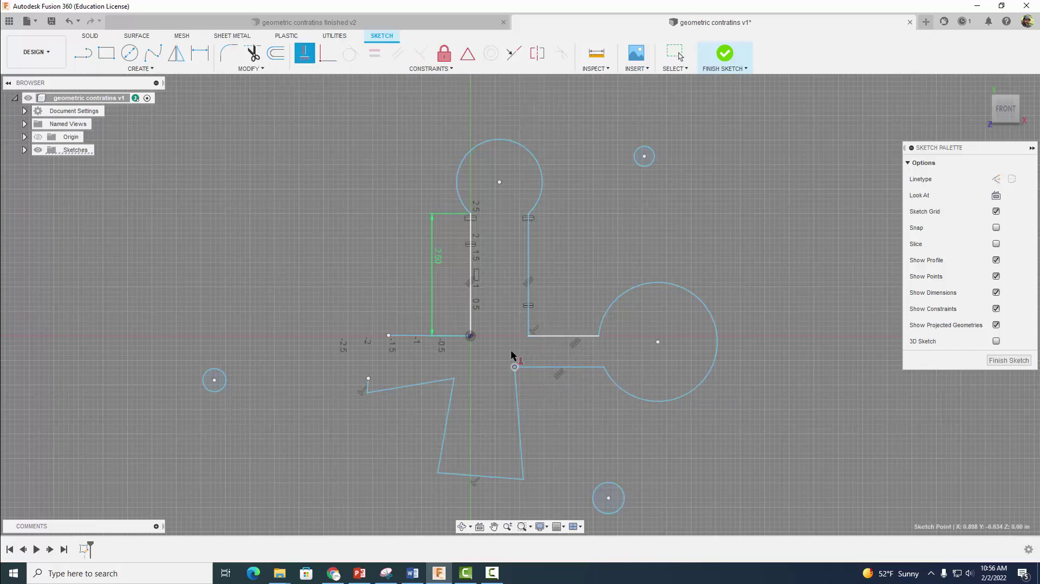
left_click(529, 336)
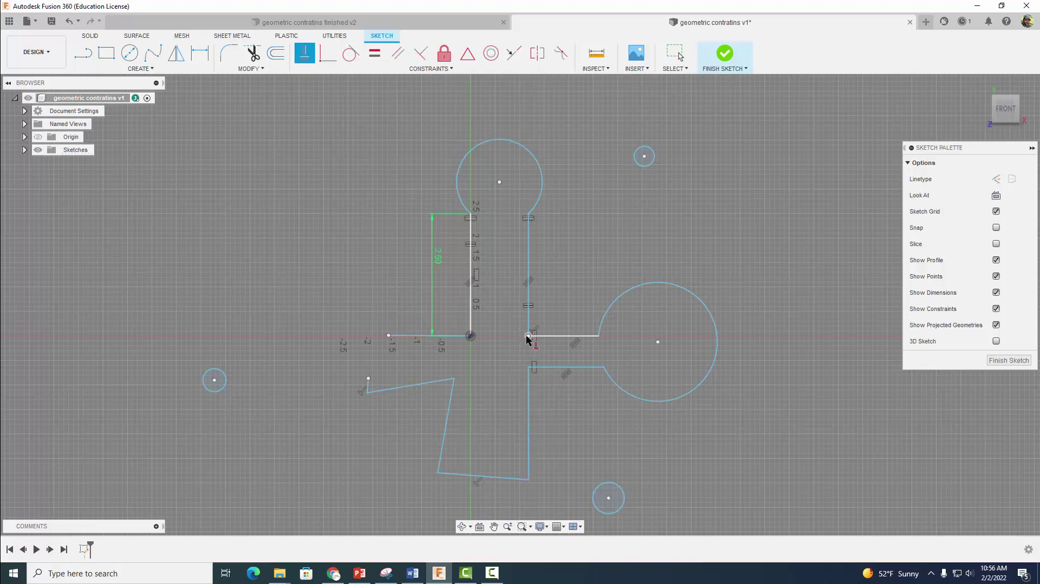
Make the right arm's upper edge equal to the top arm's right side, and its lower edge equal to the upper
left_click(374, 54)
left_click(528, 267)
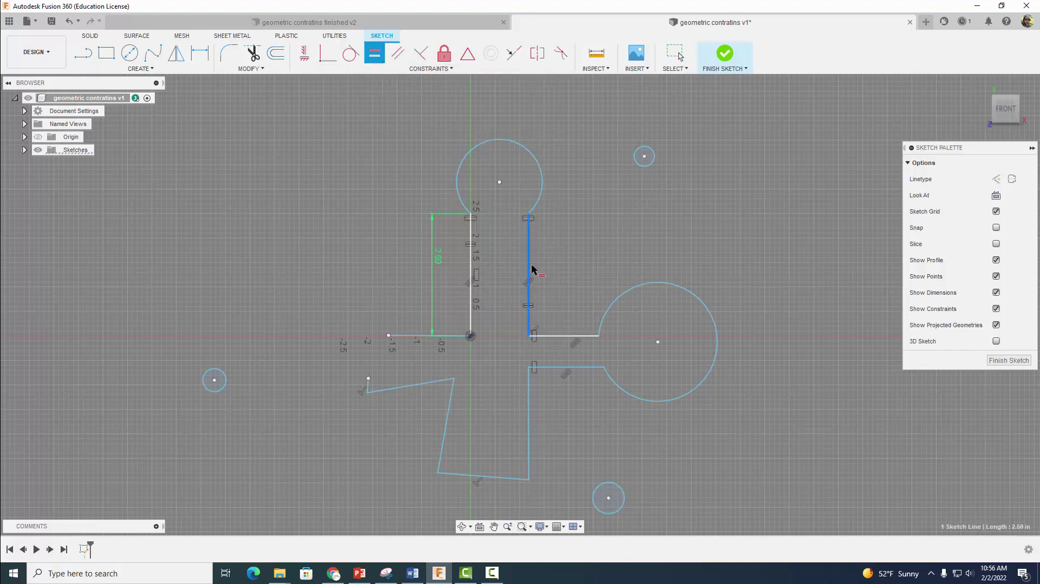
left_click(568, 336)
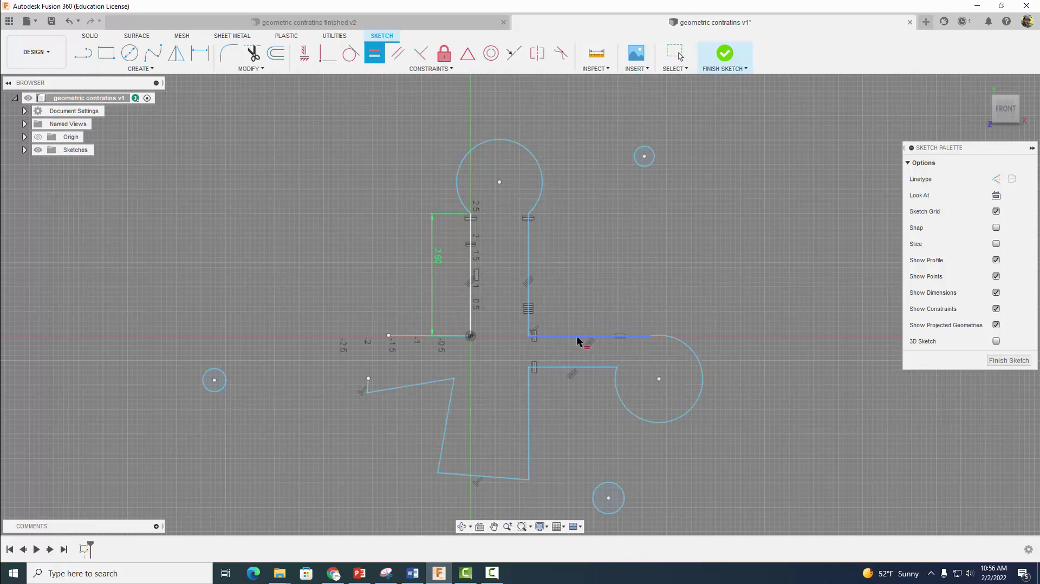
left_click(578, 337)
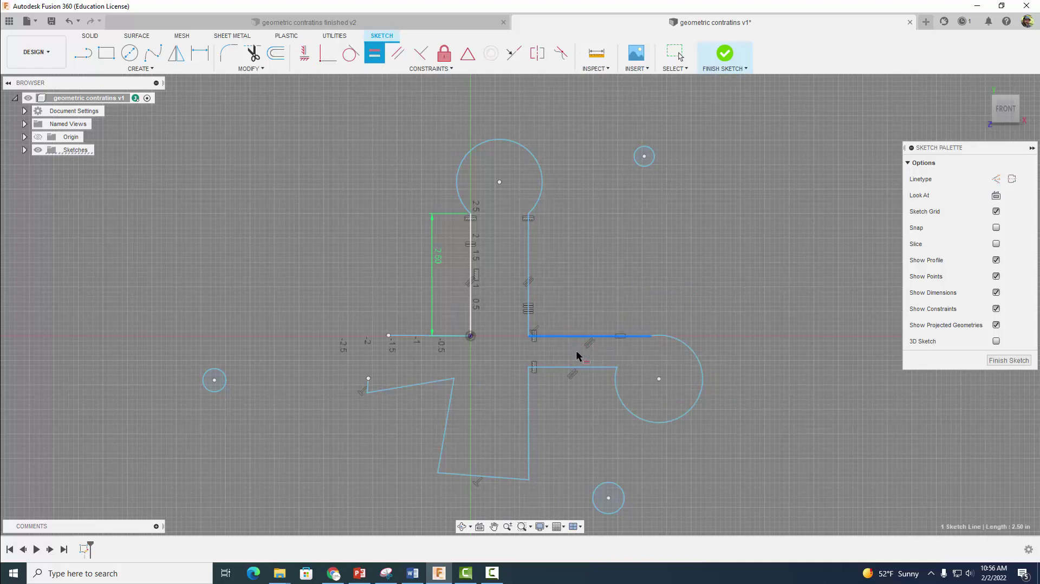
left_click(578, 369)
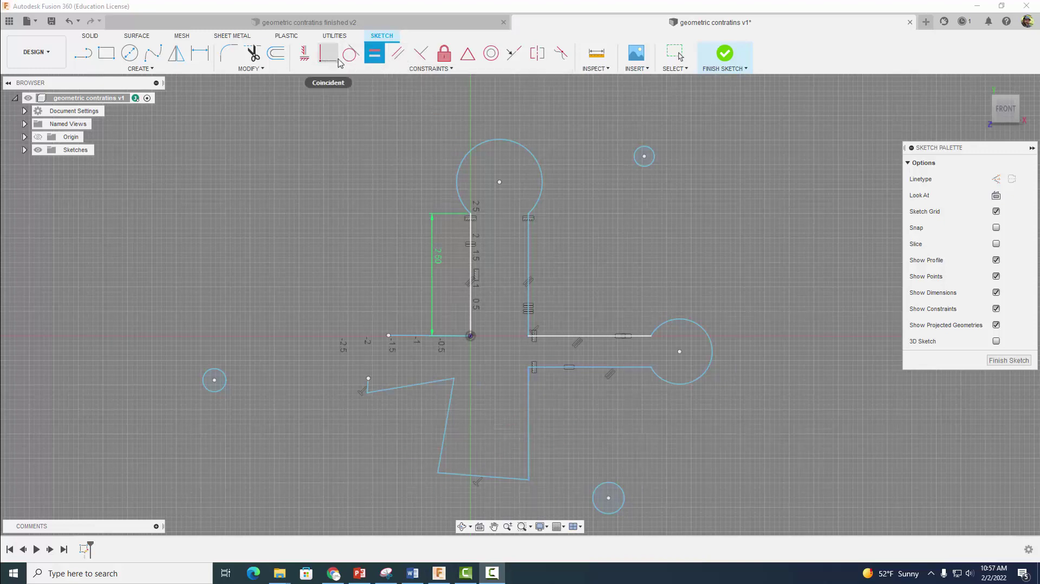
Make the bottom arm's sides perpendicular to the right arm's lower edge and its bottom end perpendicular to them
left_click(421, 56)
left_click(542, 367)
left_click(529, 394)
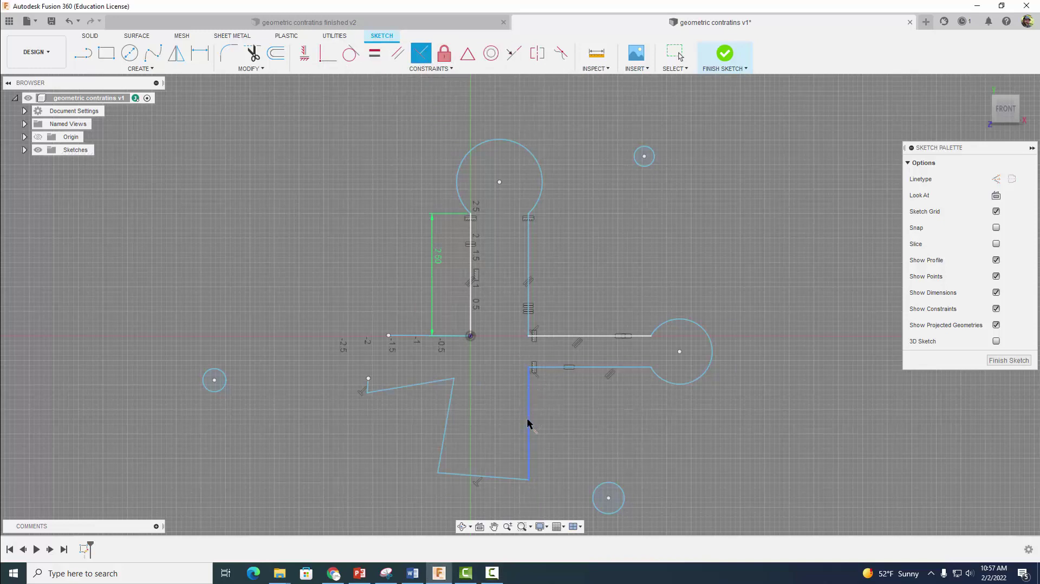
left_click(530, 452)
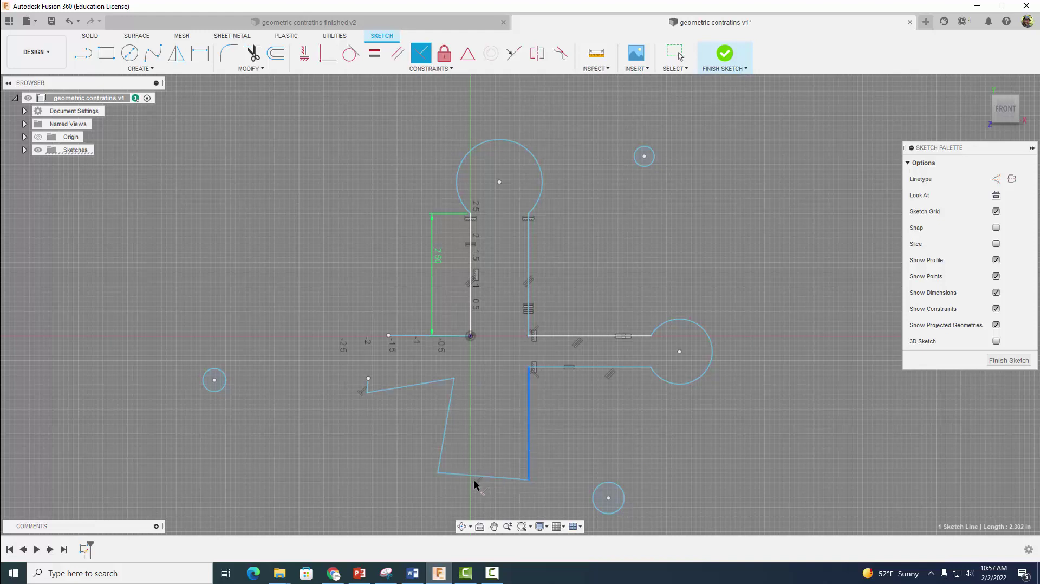
left_click(494, 479)
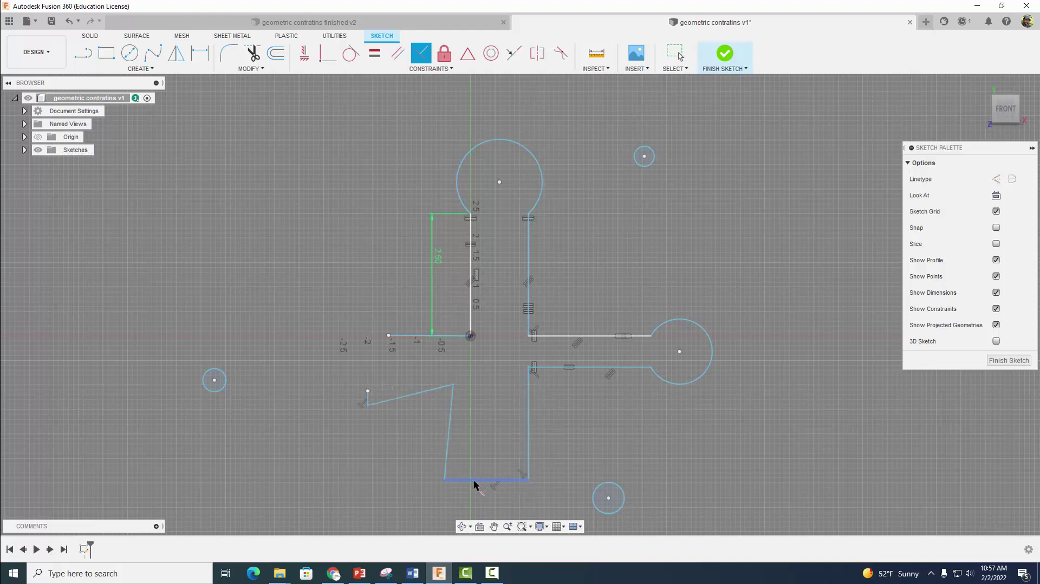
left_click(448, 465)
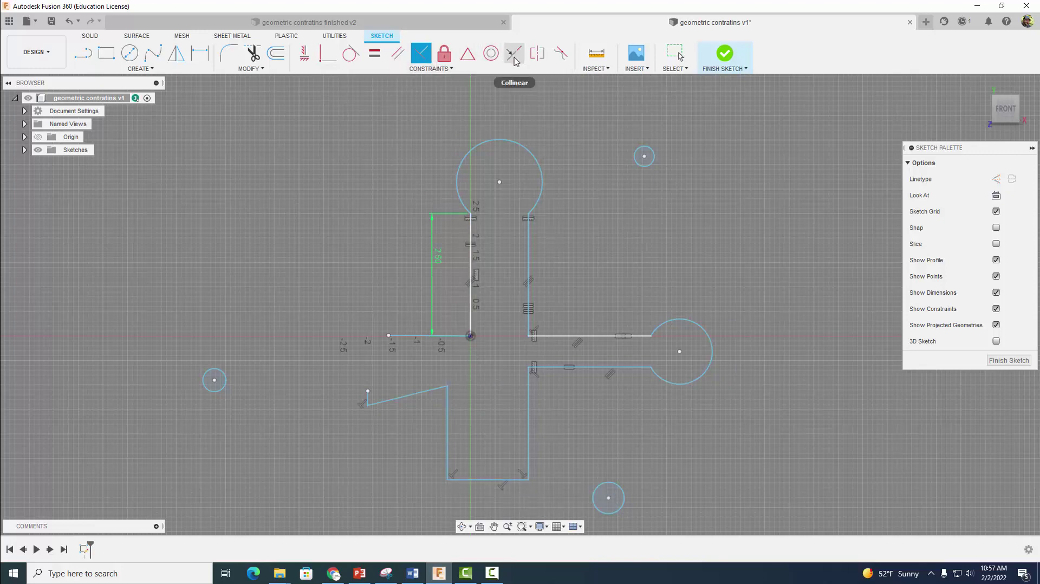
Align the bottom arm's upper-left corner point vertically with the origin
left_click(417, 69)
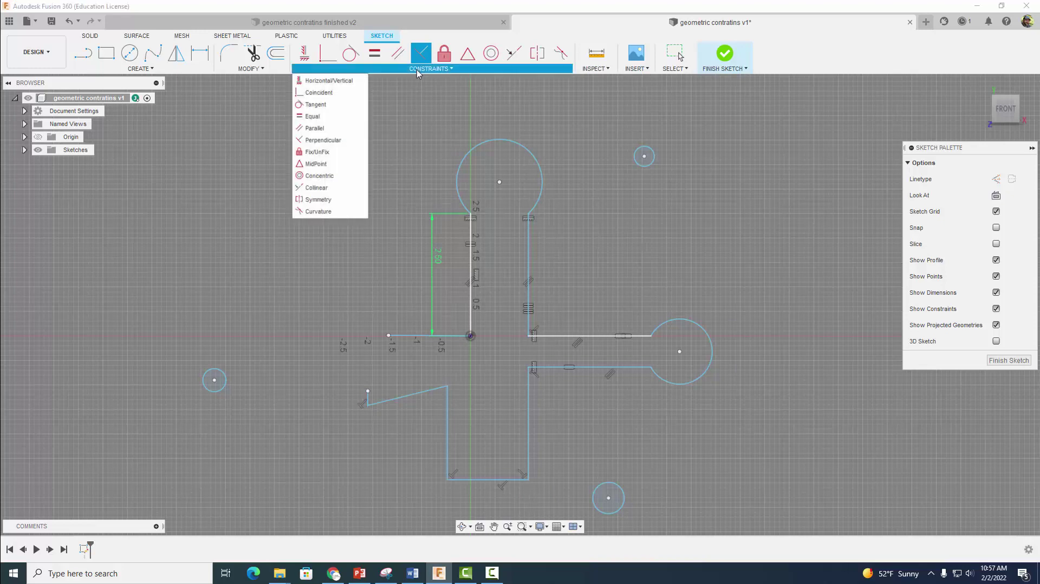
left_click(338, 92)
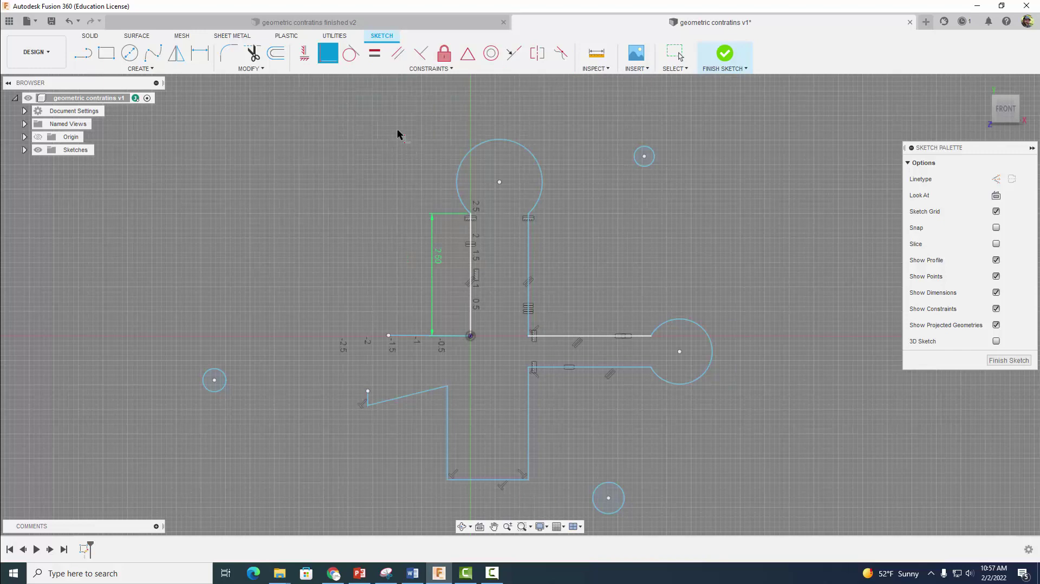
left_click(303, 57)
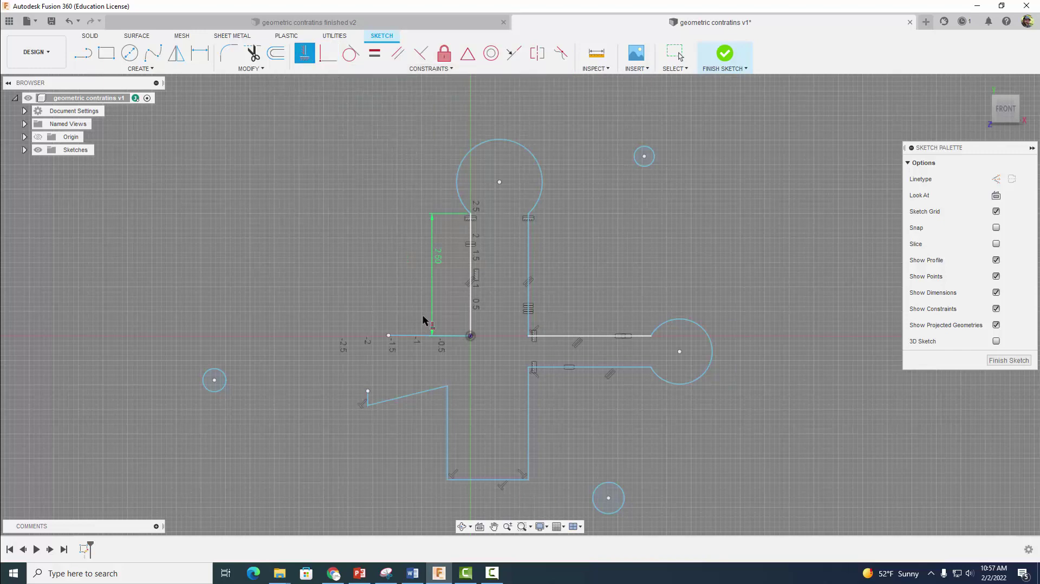
left_click(447, 386)
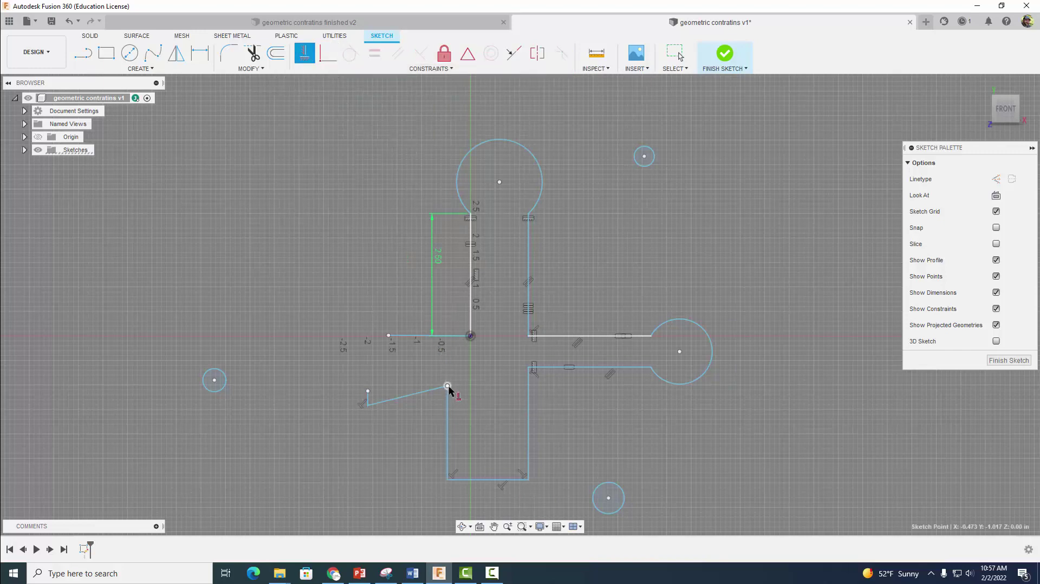
left_click(471, 336)
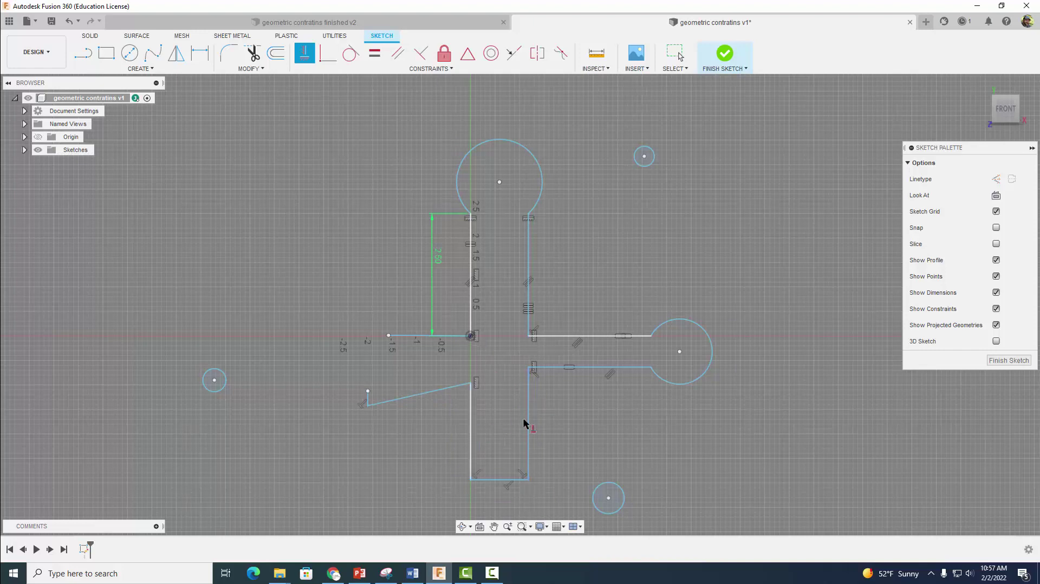
Make both bottom-arm sides equal in length to the right arm's lower edge (2.50 in)
left_click(377, 57)
left_click(563, 368)
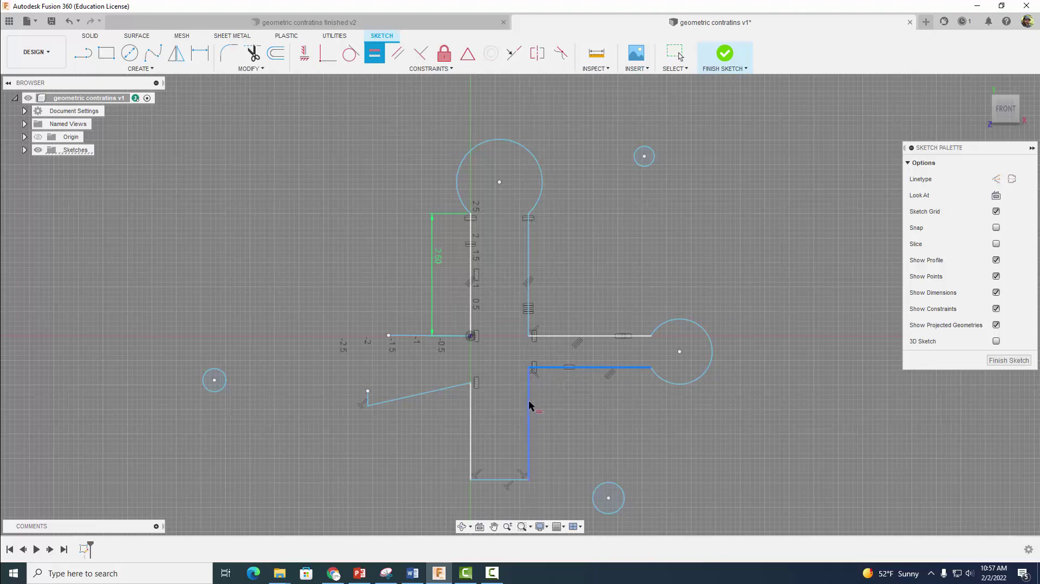
left_click(529, 407)
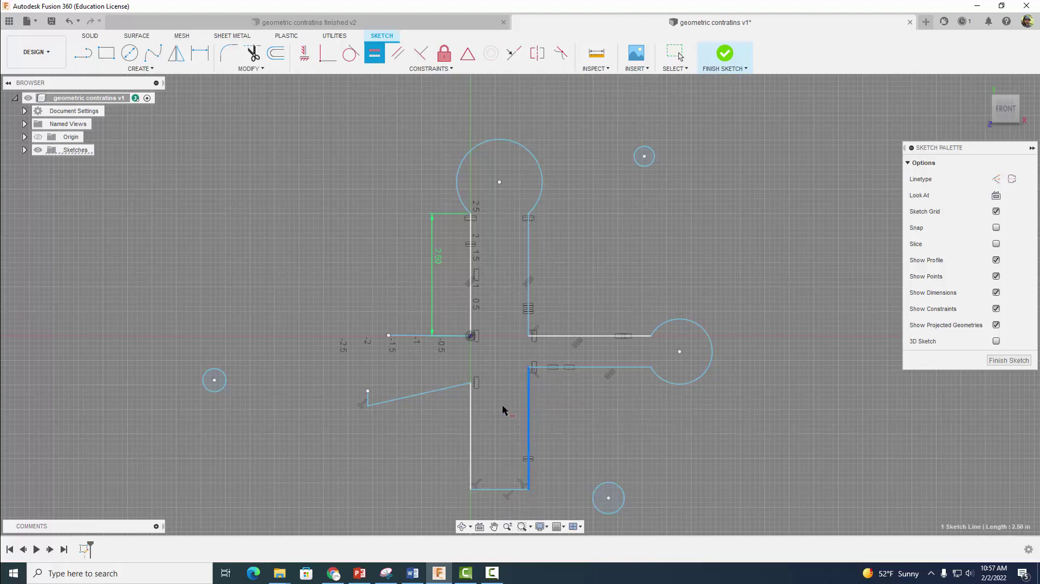
left_click(471, 418)
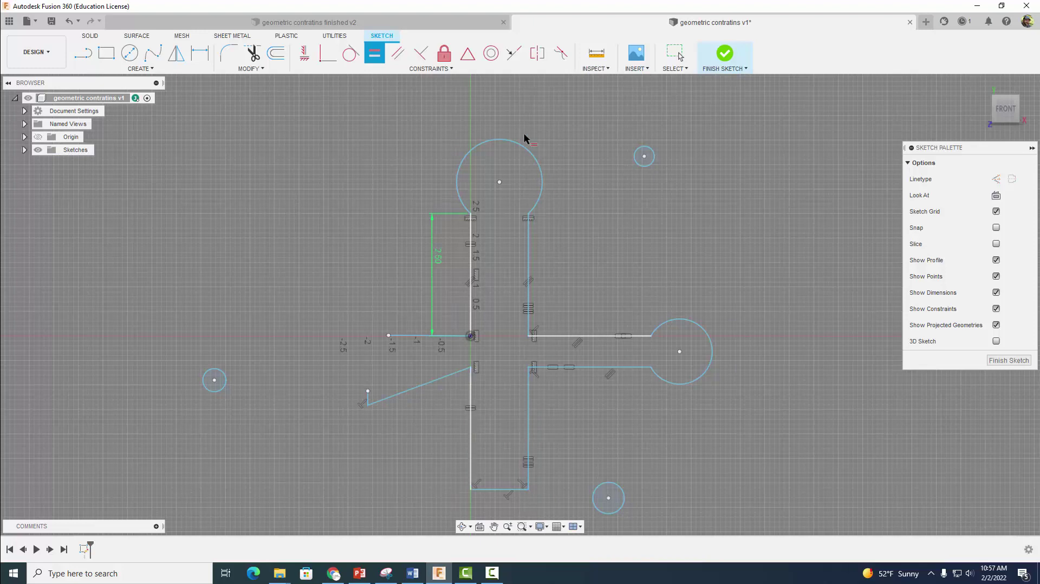
left_click(433, 69)
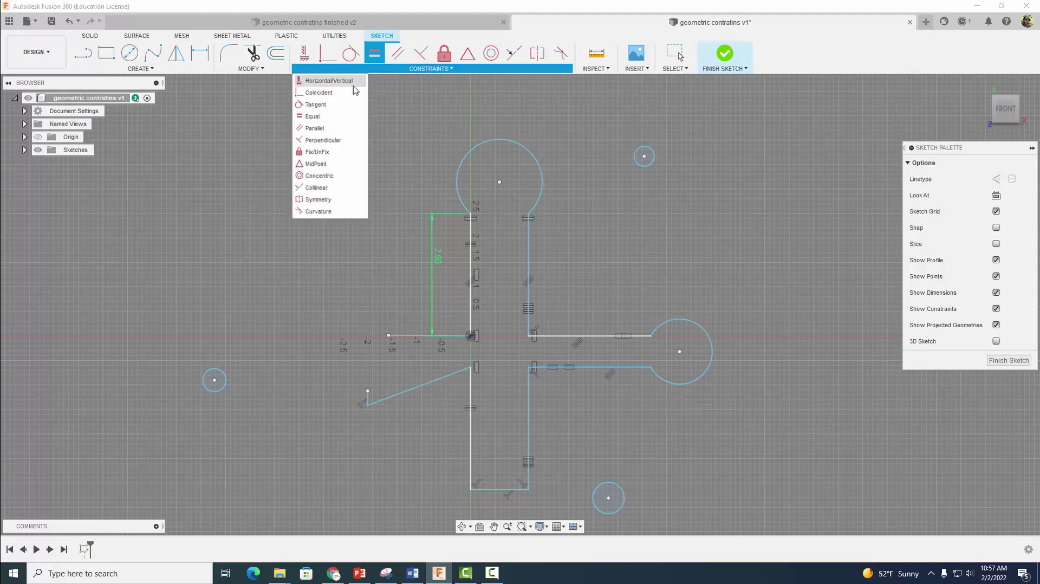
Join the slanted line's loose end to the horizontal line's end to close the left arm
left_click(368, 393)
left_click(367, 391)
left_click(389, 336)
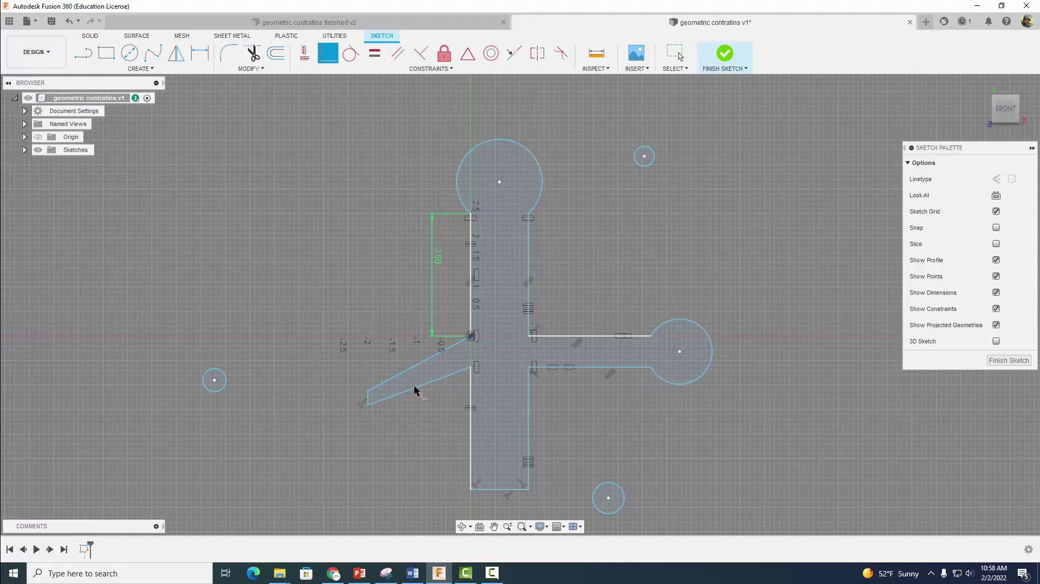
Make the left arm's slanted top edge and lower edge parallel to the right arm's top edge, straightening the arm
left_click(396, 55)
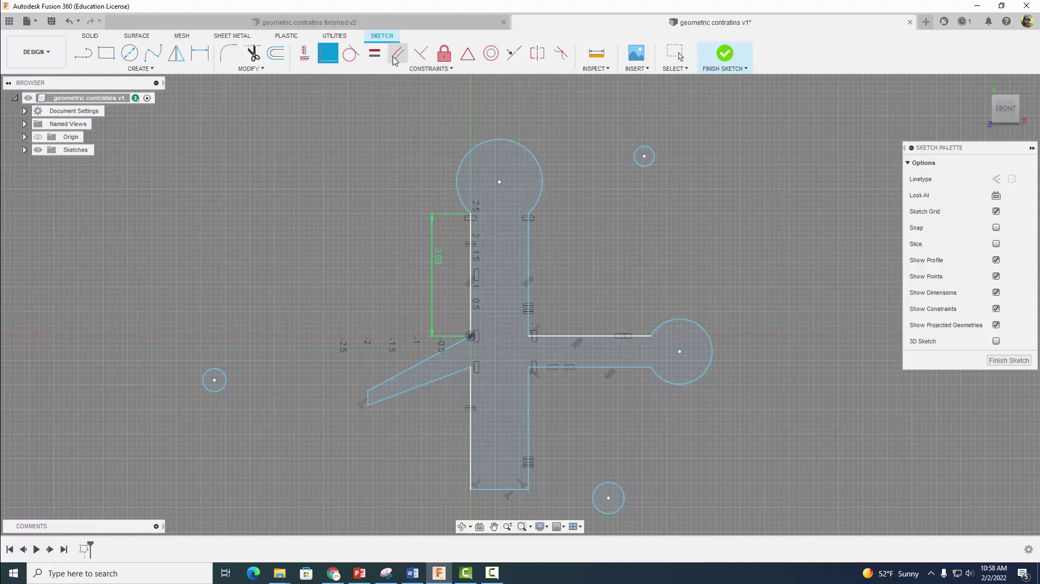
left_click(411, 368)
left_click(544, 337)
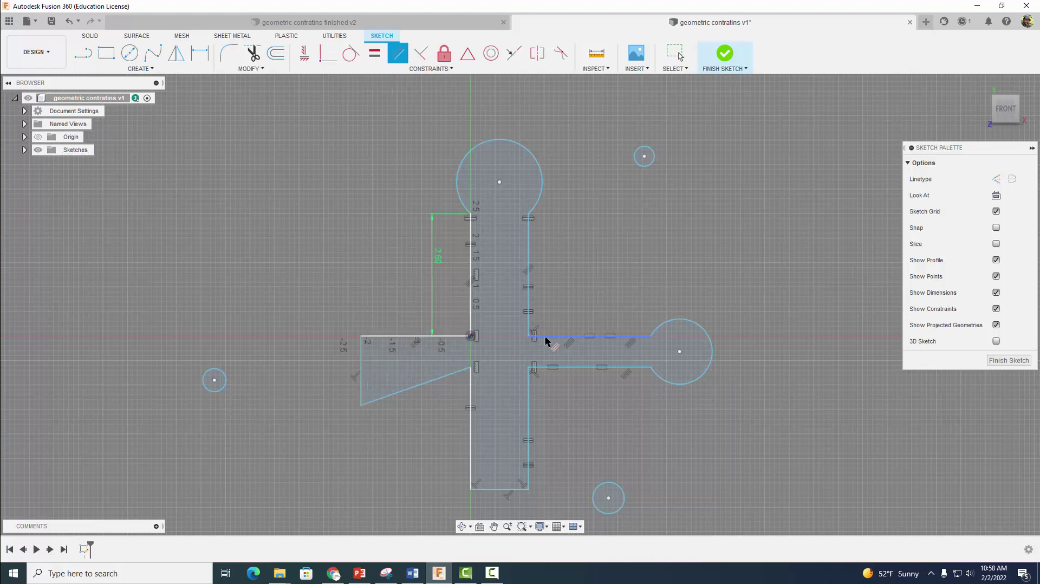
left_click(409, 337)
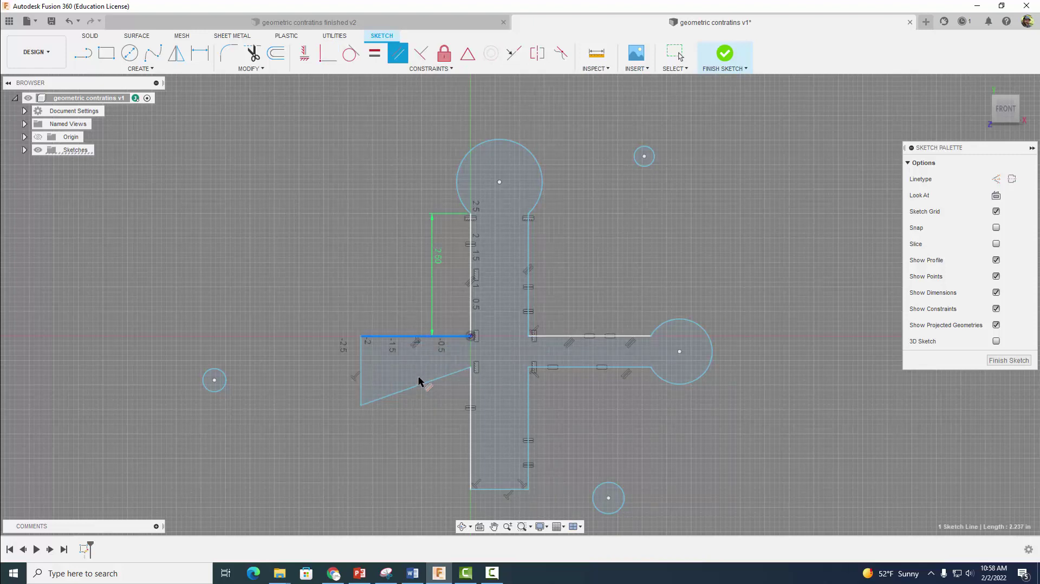
left_click(421, 389)
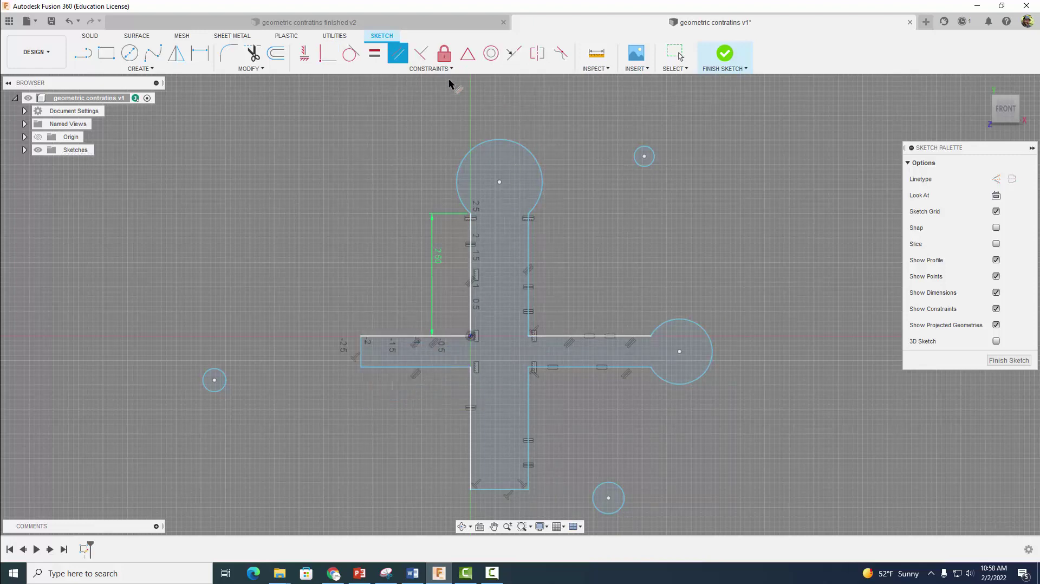
Make the left arm's top edge equal to the right arm's, cancelling the over-constrained bottom-edge match
left_click(373, 60)
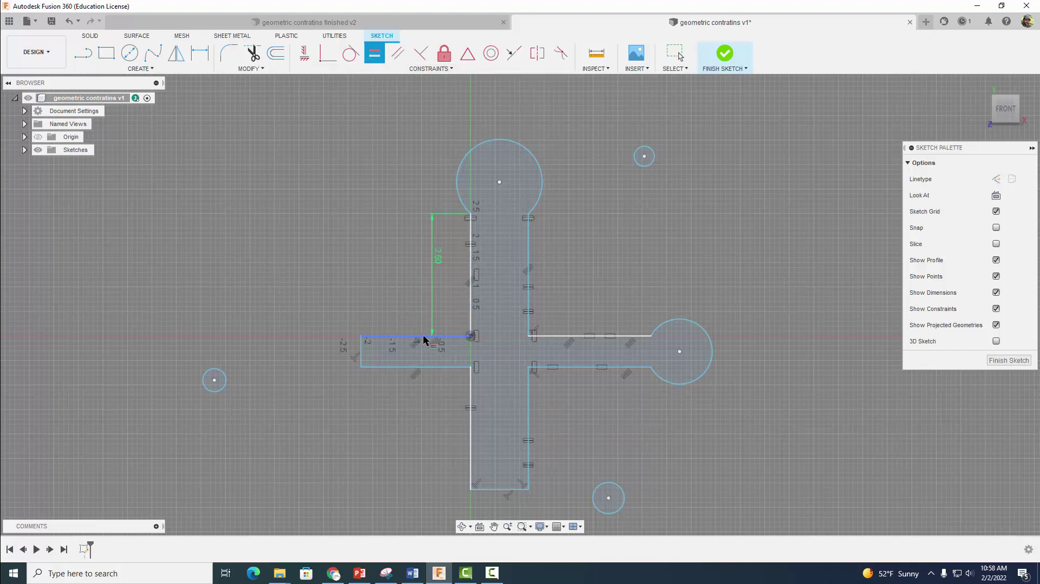
left_click(577, 335)
left_click(425, 337)
left_click(418, 337)
left_click(418, 369)
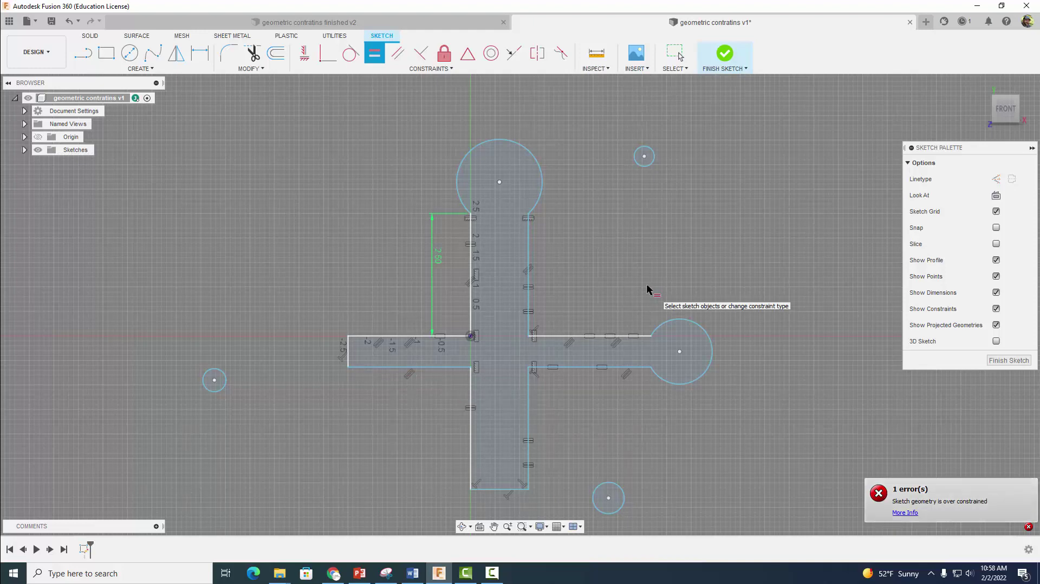
key("Escape")
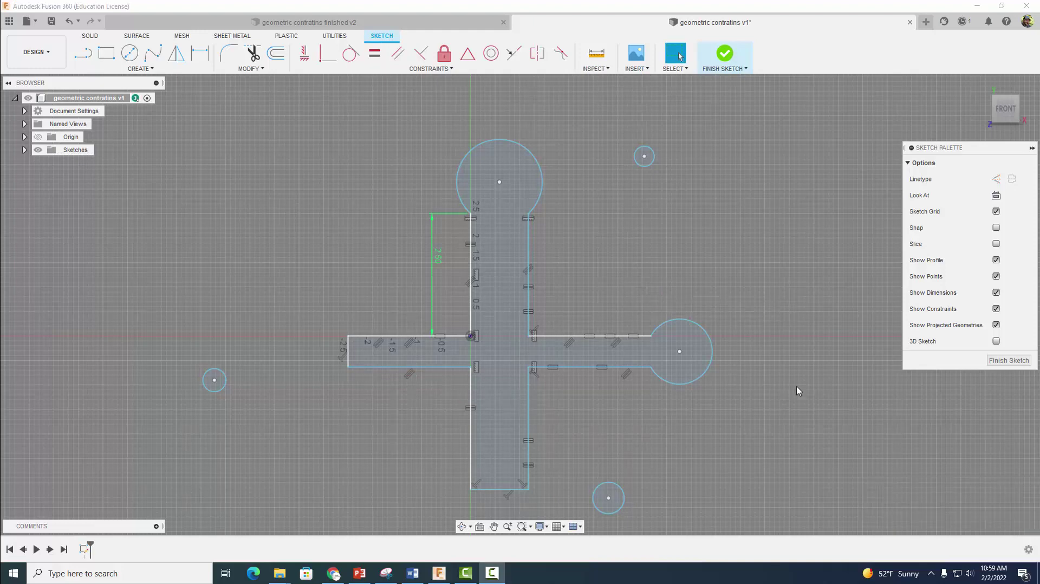
Make the top arc and the right circle tangent to their arm sides, forming rounded caps
left_click(352, 54)
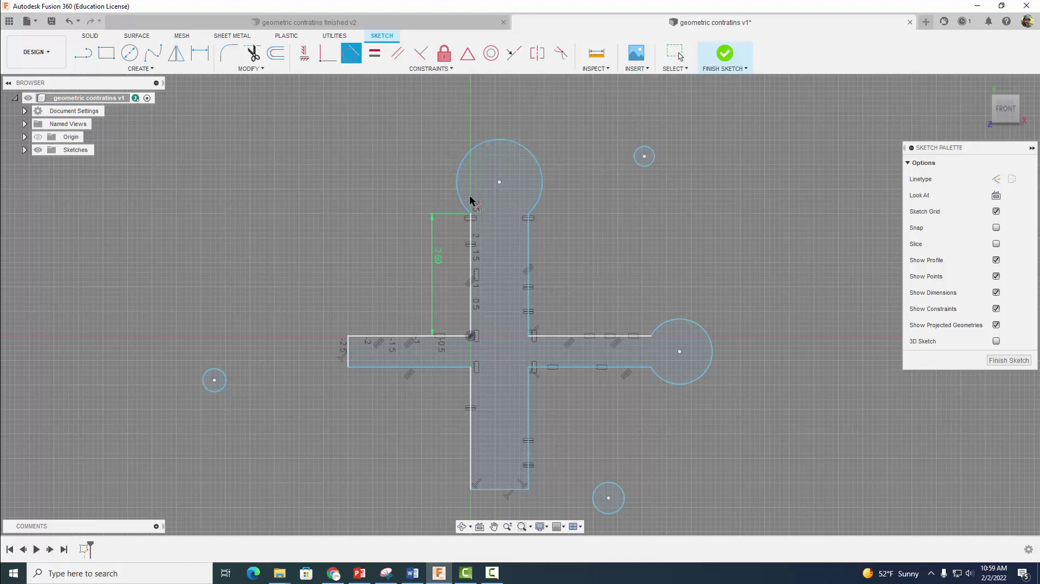
left_click(498, 139)
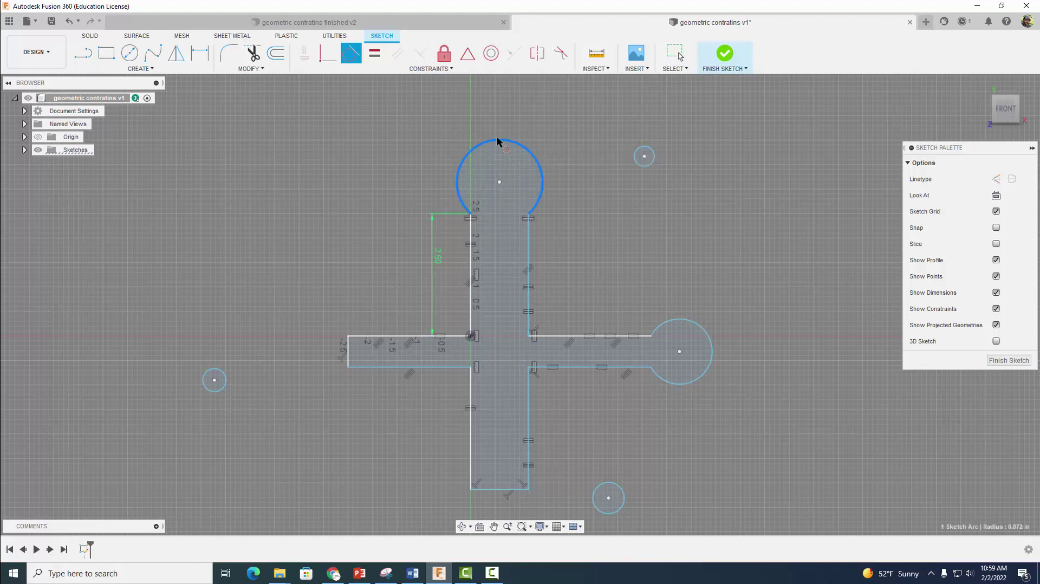
left_click(528, 241)
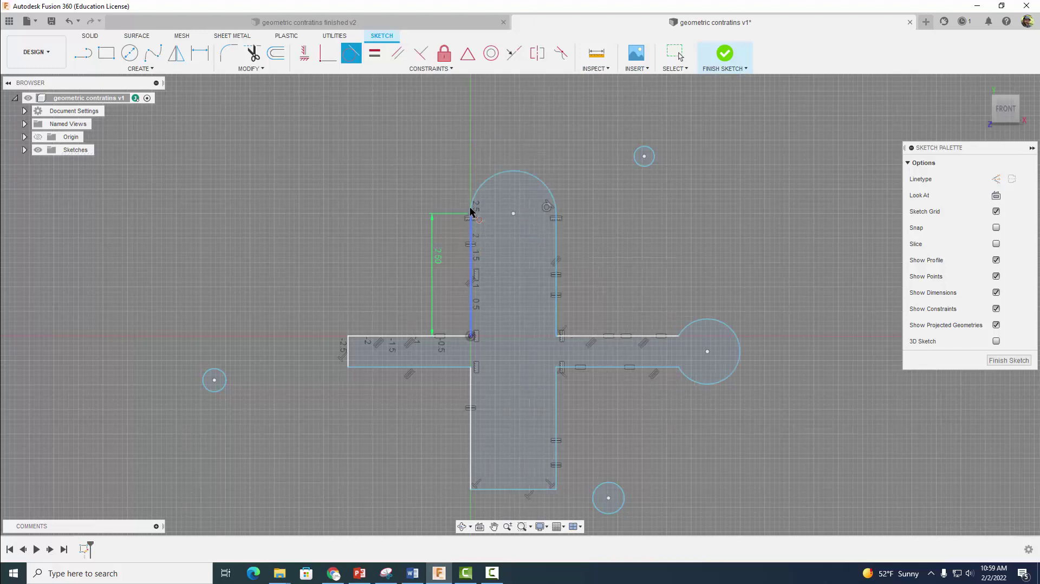
left_click(537, 182)
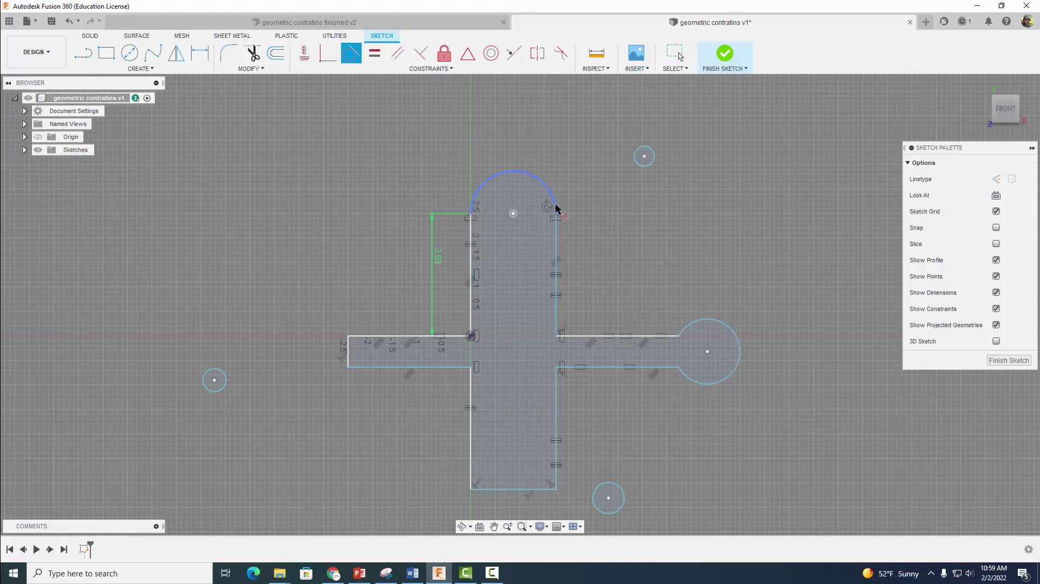
left_click(704, 320)
left_click(656, 337)
key("Escape")
scroll(721, 295, "down", 2)
middle_click_drag(734, 302, 691, 256)
key("Return")
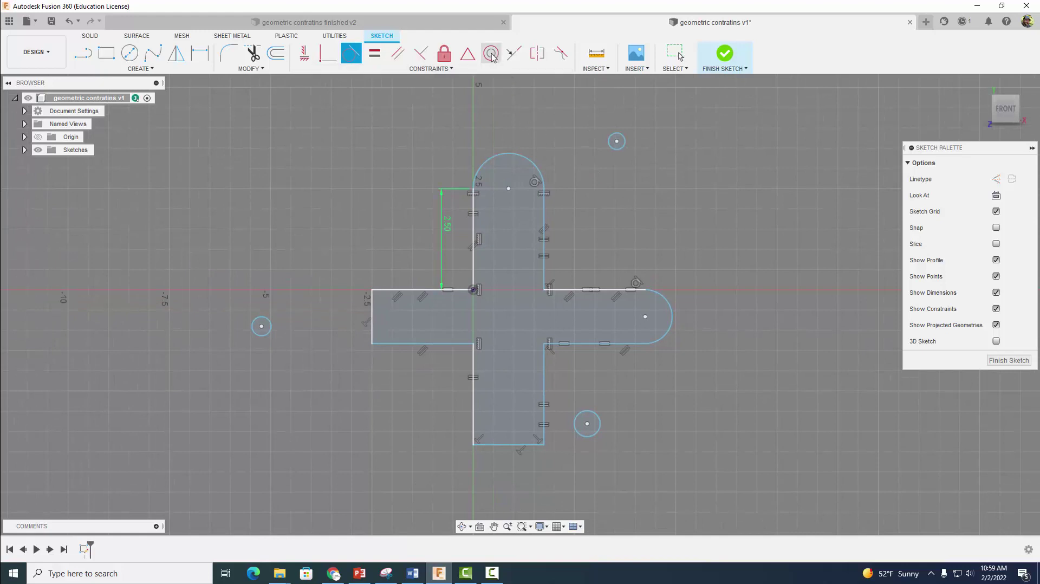
Make the small top-right circle concentric with the top arc
left_click(492, 54)
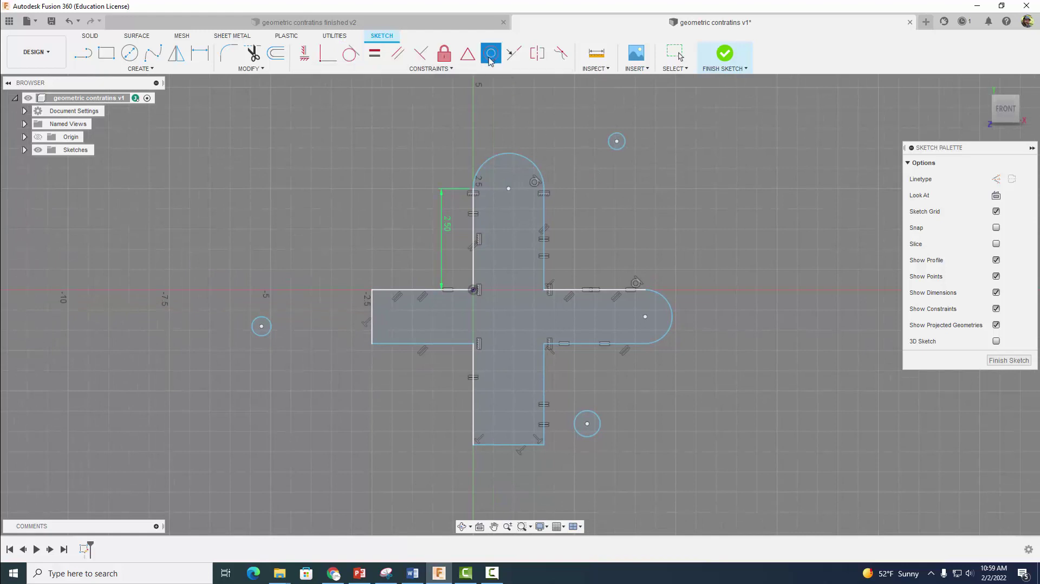
left_click(611, 146)
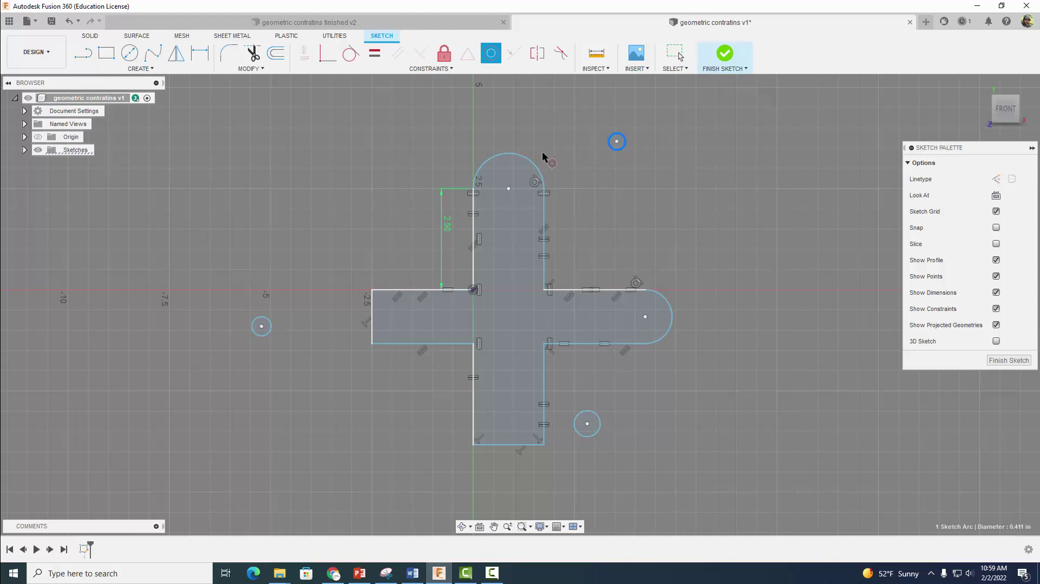
left_click(534, 164)
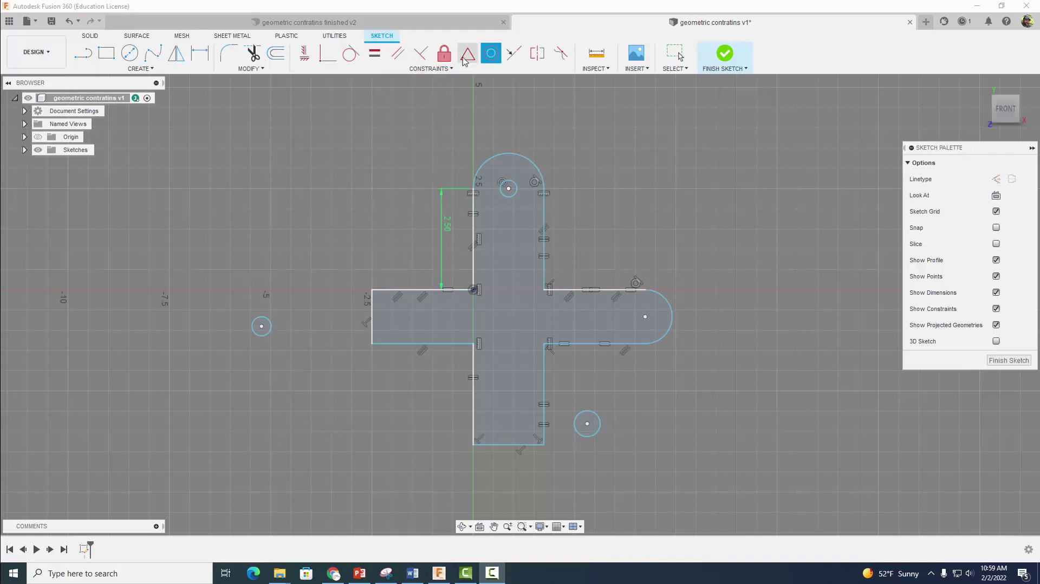
Place the small left circle's centre at the midpoint of the left arm's end line
left_click(468, 55)
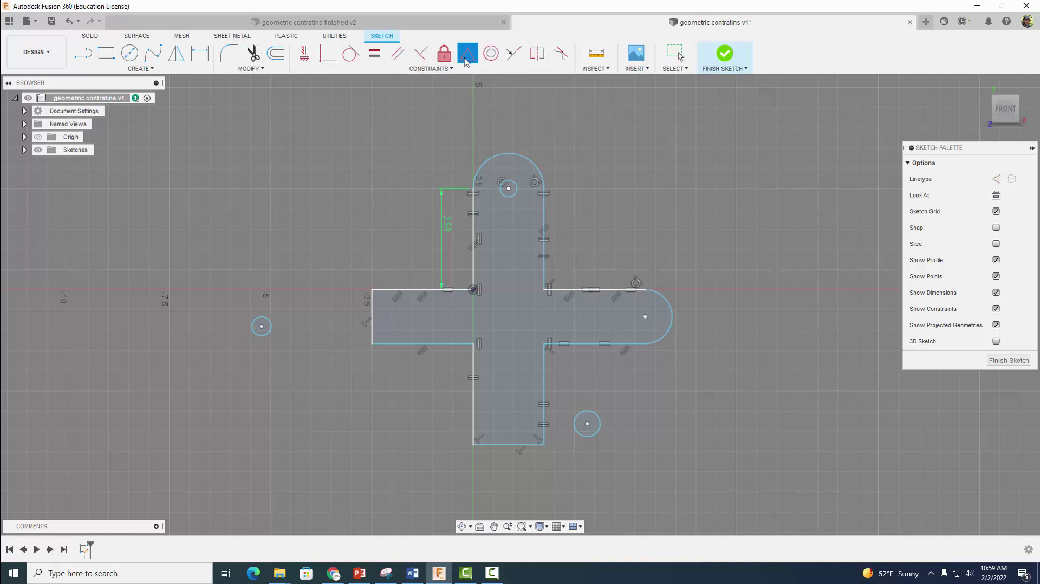
left_click(261, 327)
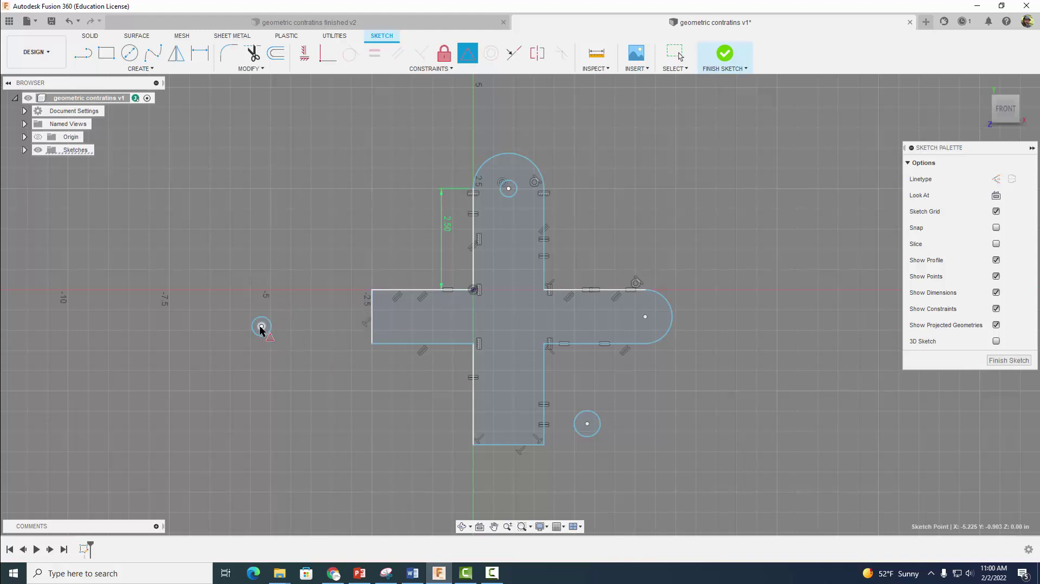
left_click(373, 313)
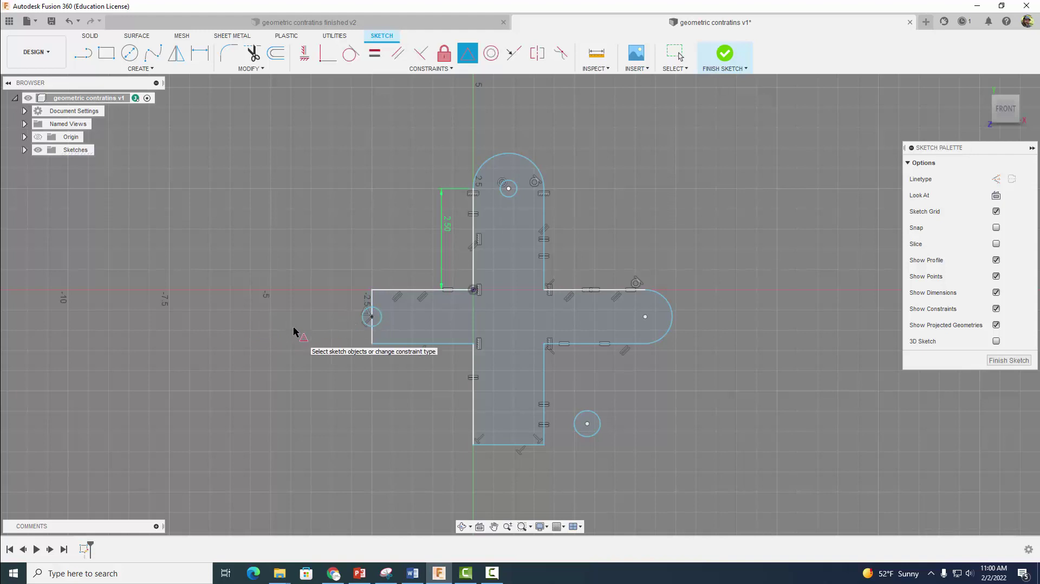
left_click(350, 55)
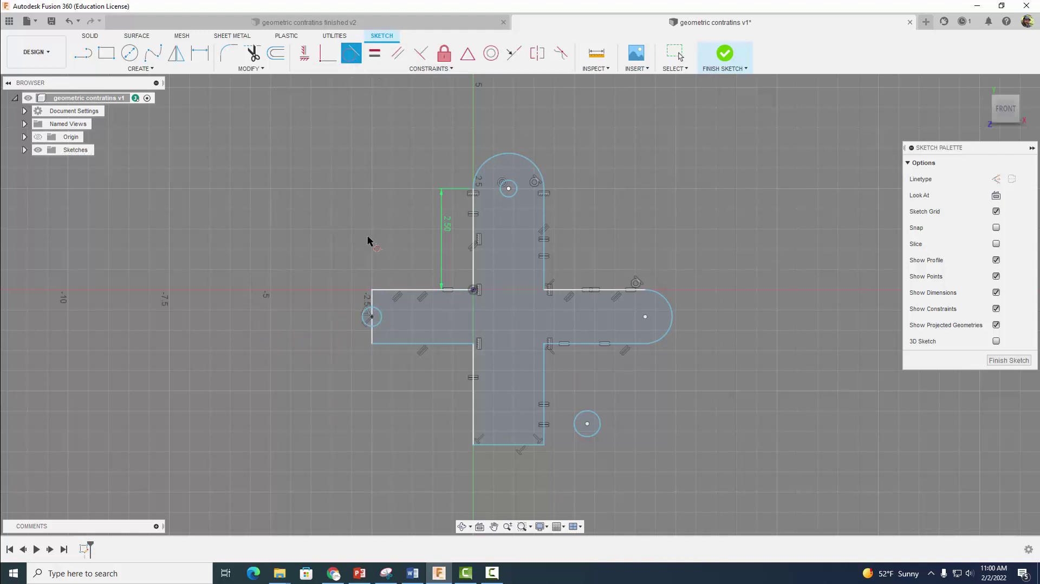
Make the left circle tangent to the arm's top edge, then trim the end line and inner arc
left_click(365, 316)
left_click(381, 293)
left_click(252, 53)
left_click(373, 307)
left_click(395, 307)
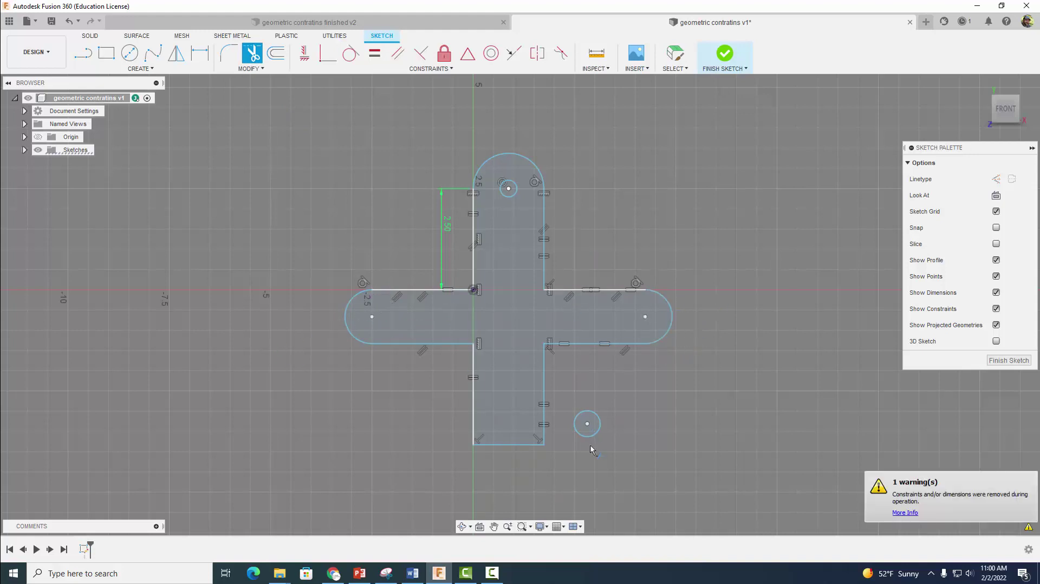
left_click(468, 53)
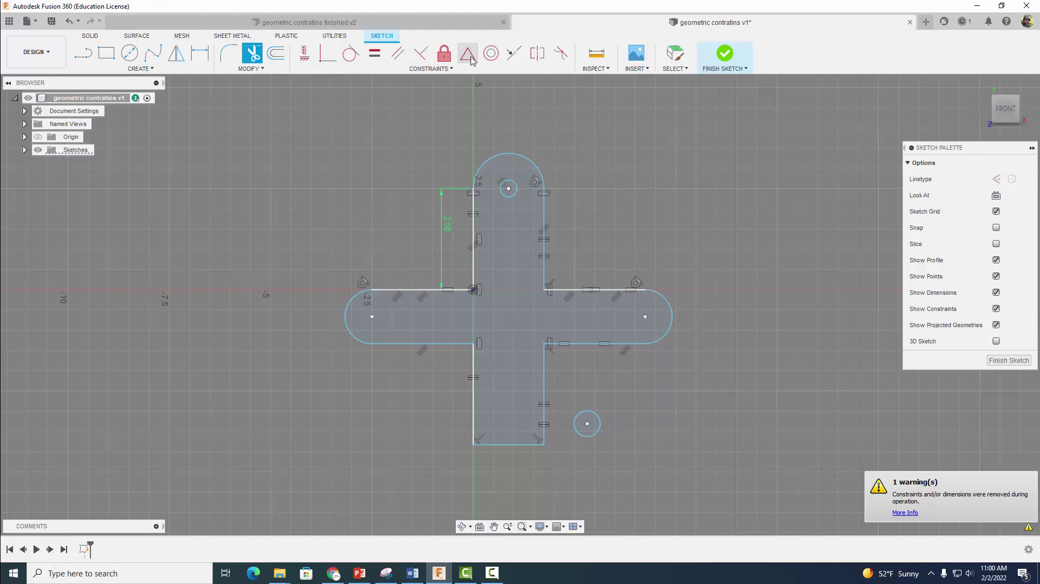
left_click(587, 424)
Center the bottom small circle on the bottom edge's midpoint and make it tangent to the arm's sides
left_click(513, 444)
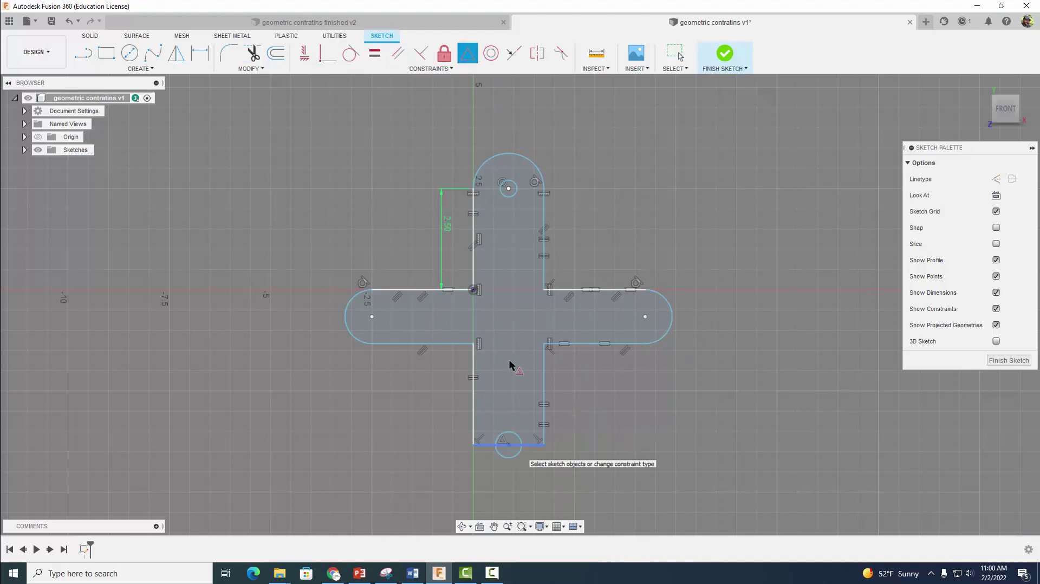
left_click(351, 55)
left_click(497, 450)
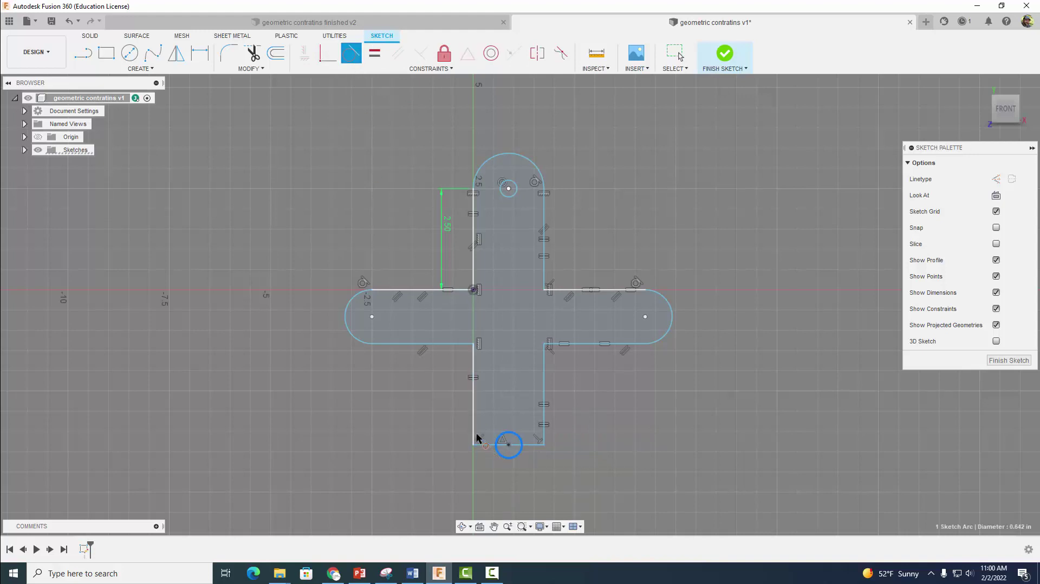
left_click(474, 430)
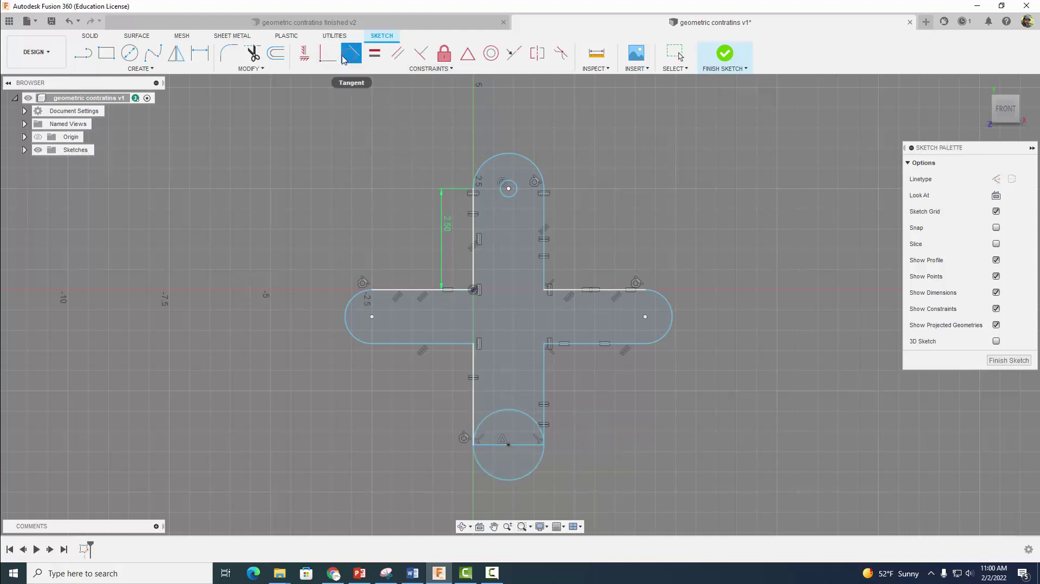
Trim away the bottom arm's straight edge and the circle's inner arc to leave a rounded cap
left_click(253, 54)
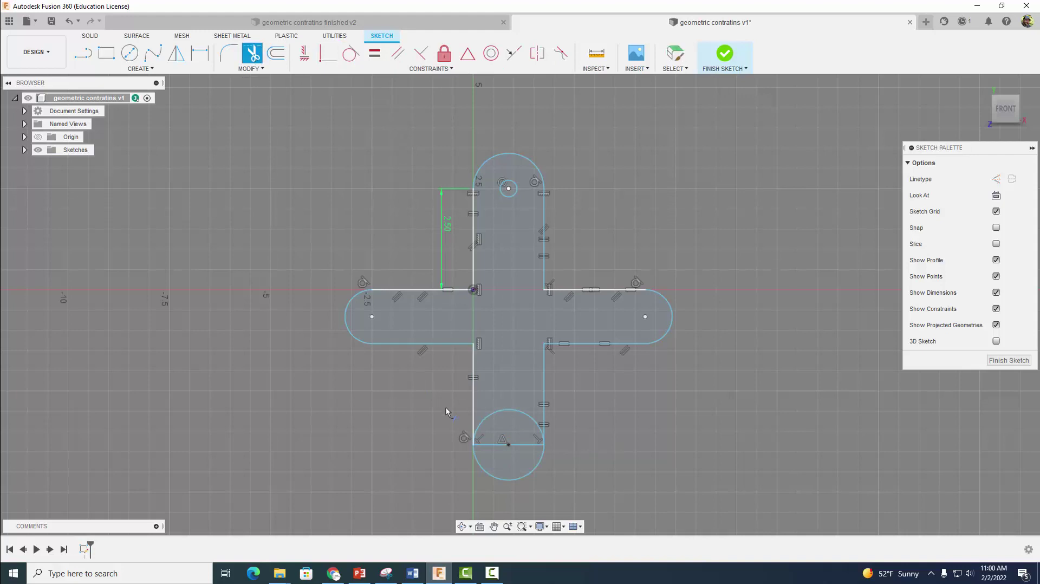
left_click(490, 447)
left_click(528, 419)
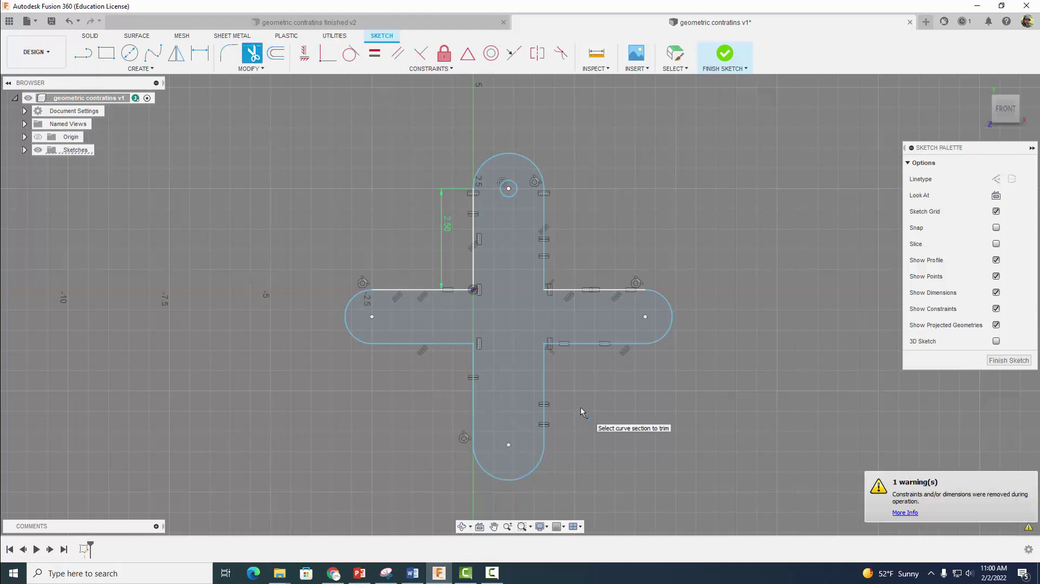